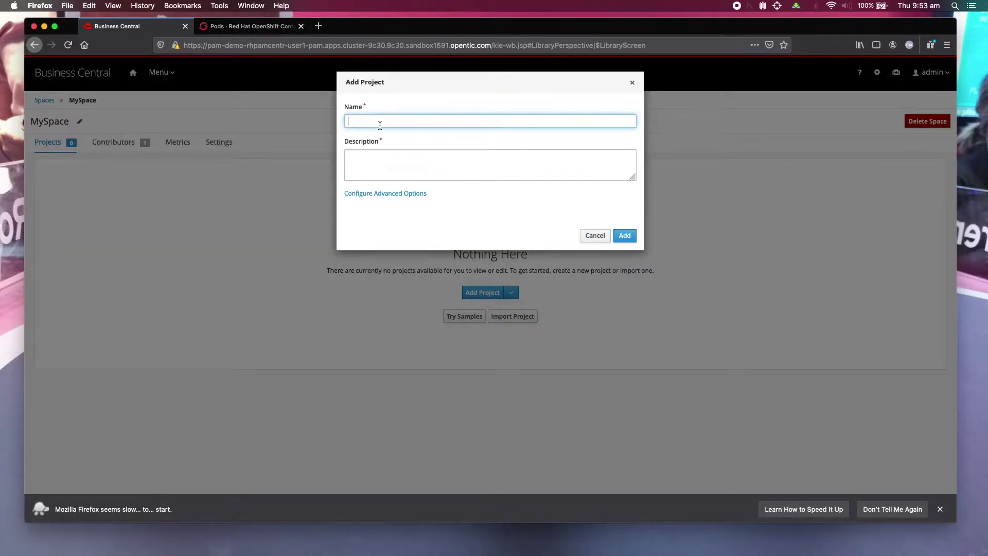
# Name the new project uc1 and add it to MySpace.
pyautogui.write('uc1')
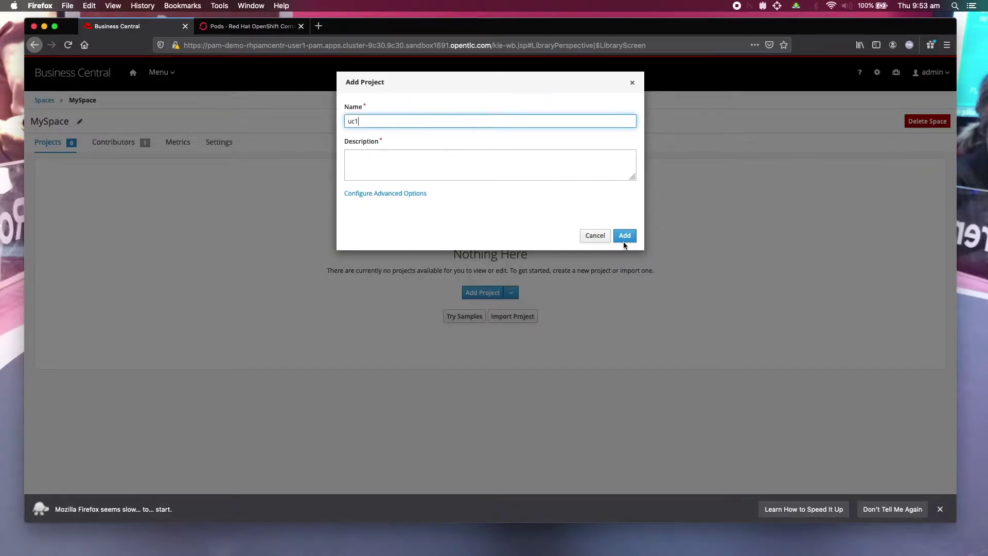
pyautogui.click(631, 238)
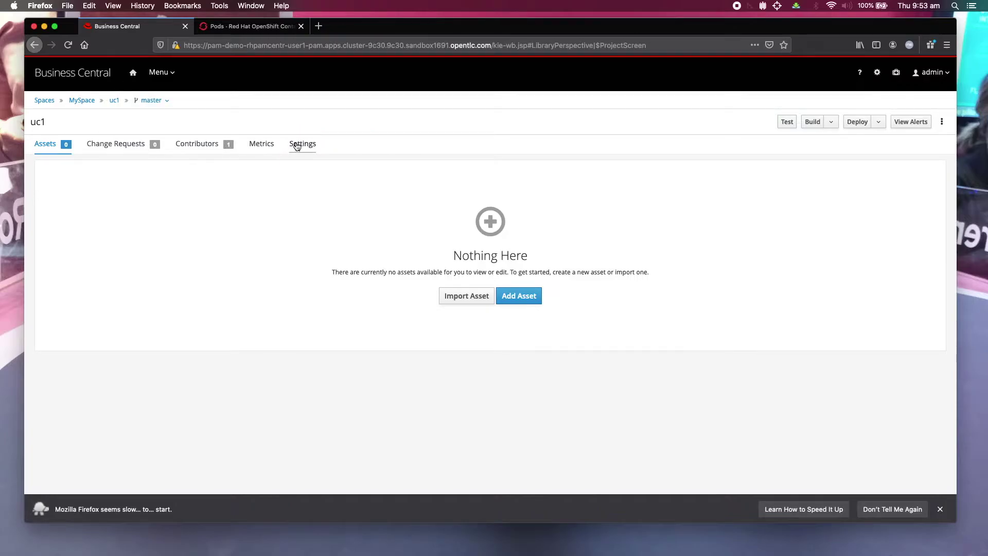
# Install the Rest service task in the uc1 project settings, entering a user name and the password as its required parameters.
pyautogui.click(306, 143)
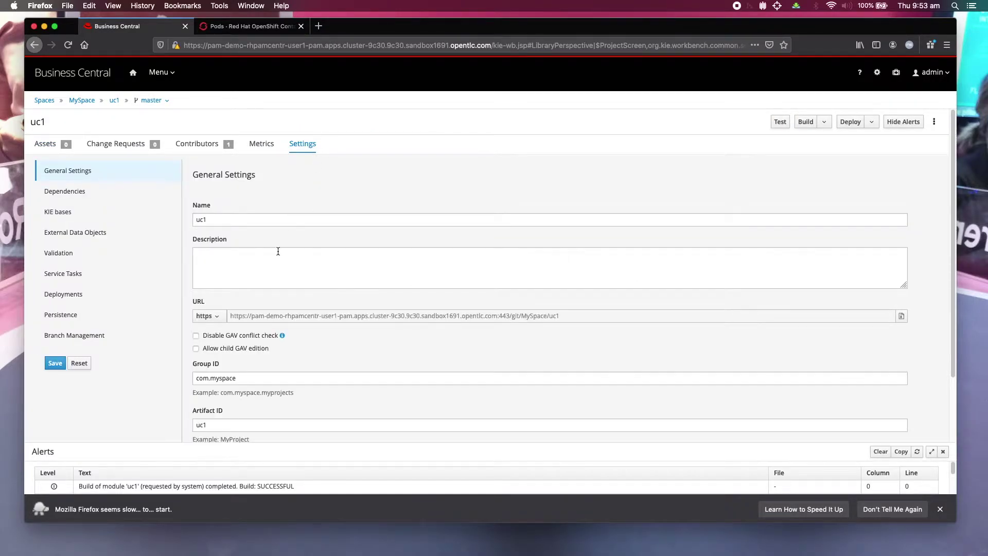
pyautogui.click(63, 273)
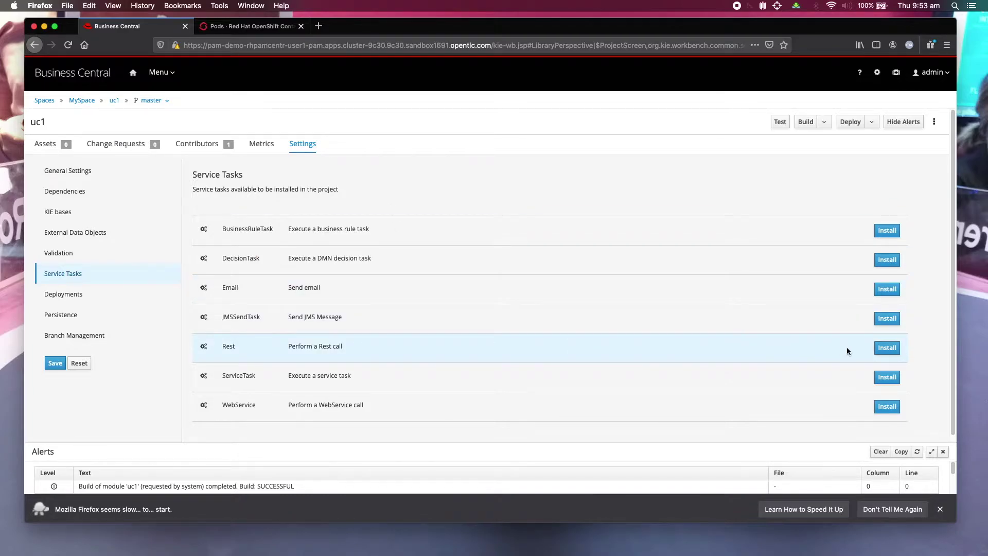
pyautogui.click(888, 349)
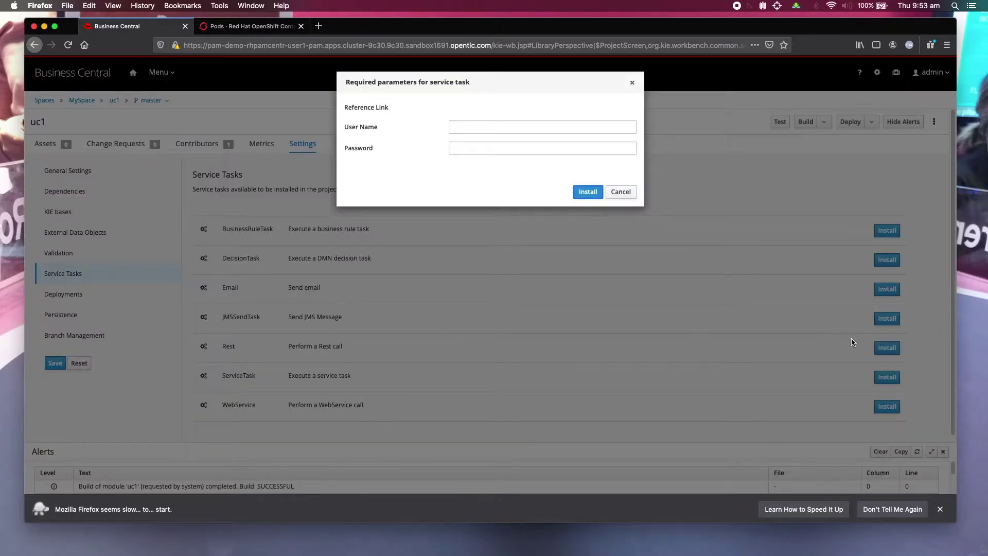
pyautogui.click(487, 127)
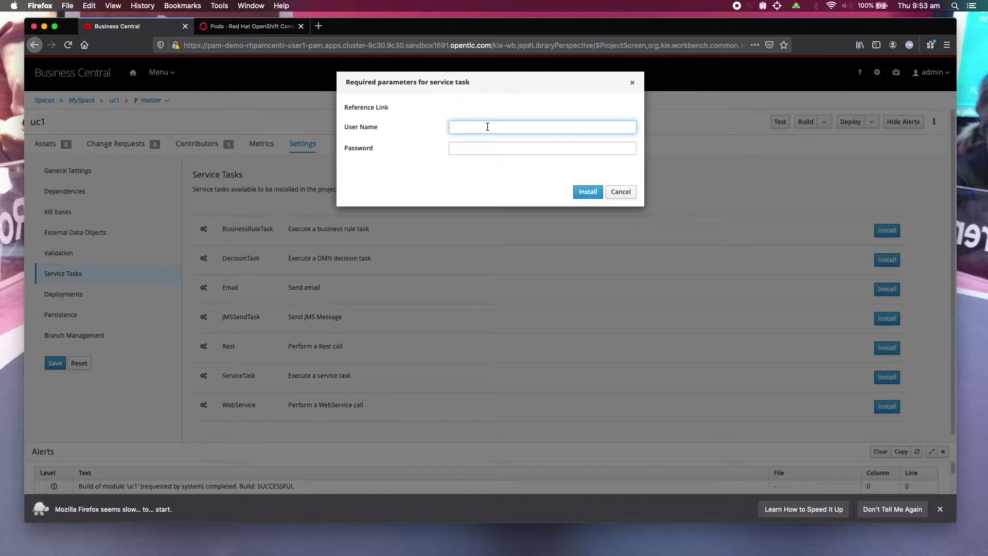
pyautogui.write('user')
pyautogui.click(503, 148)
pyautogui.write('password')
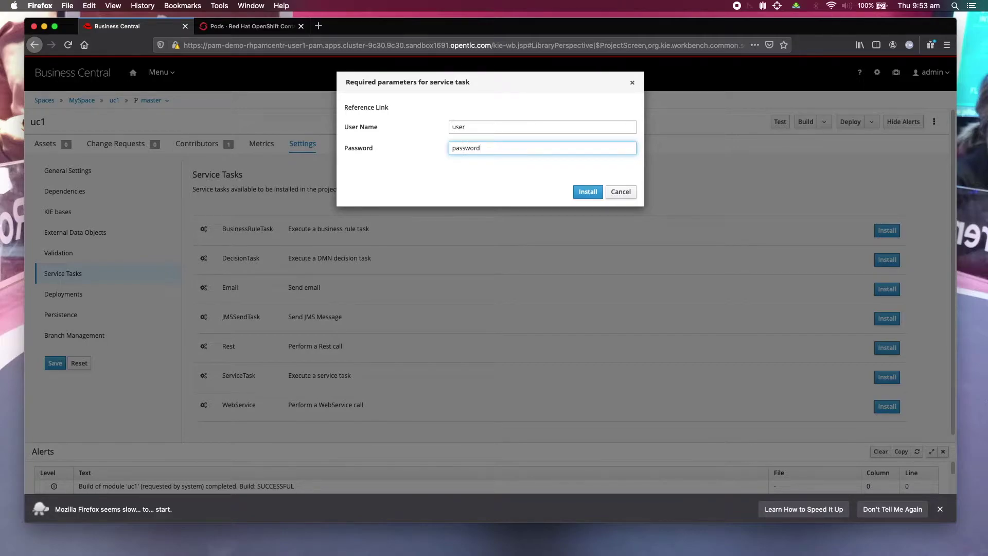
pyautogui.click(588, 193)
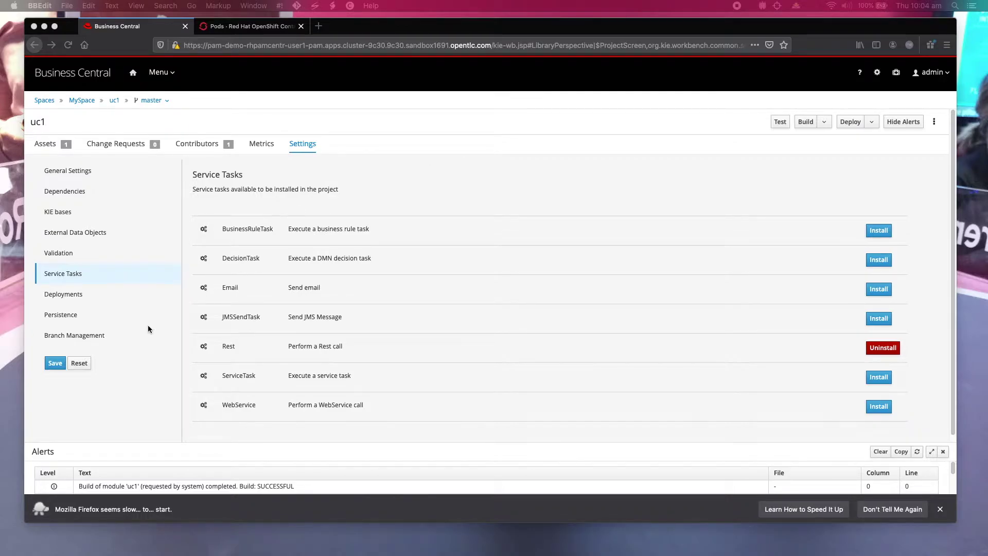
# Add a deployment work item handler named Rest with value "new org.jbpm.process.workitem.rest.RESTWorkItemHandler(classLoader)" and save the project settings.
pyautogui.click(74, 298)
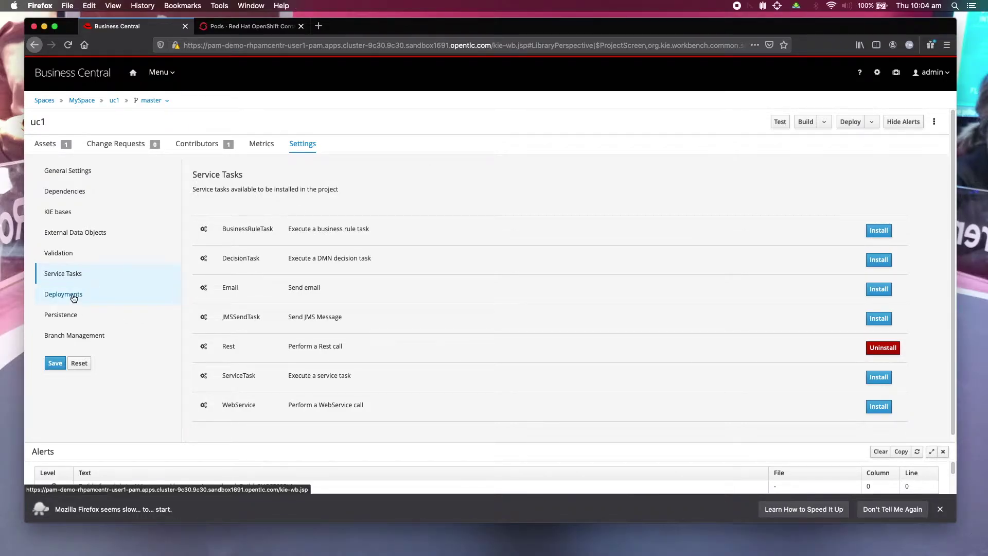
pyautogui.click(74, 298)
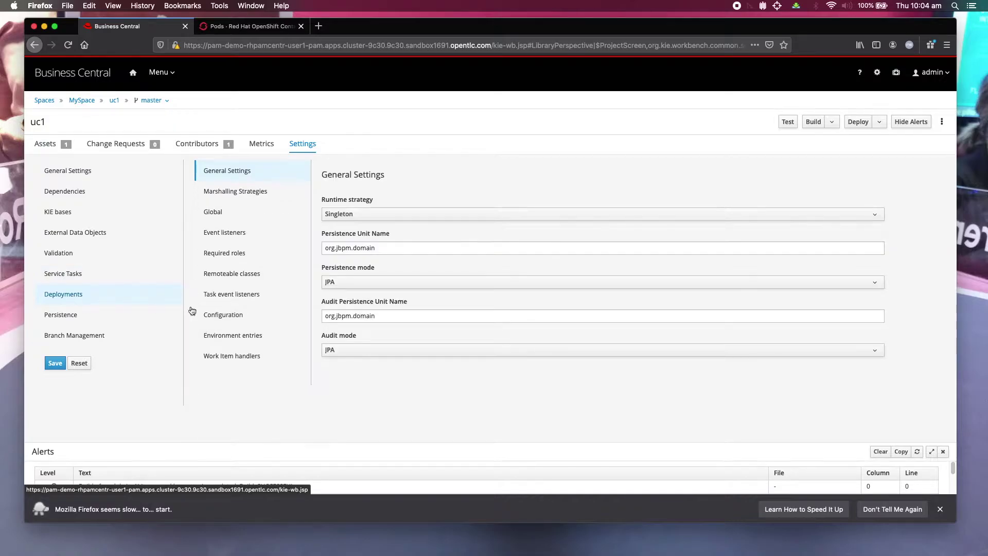
pyautogui.click(225, 358)
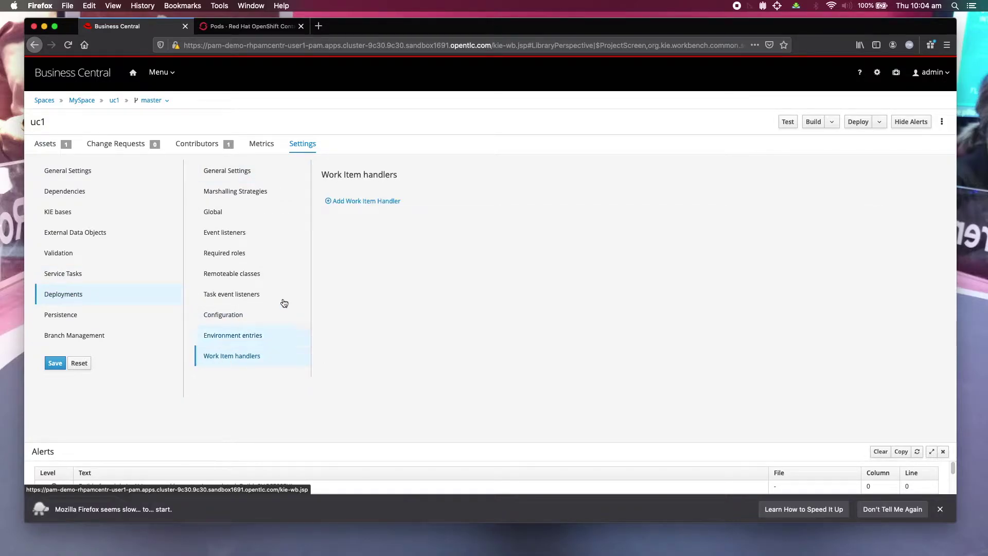
pyautogui.click(369, 205)
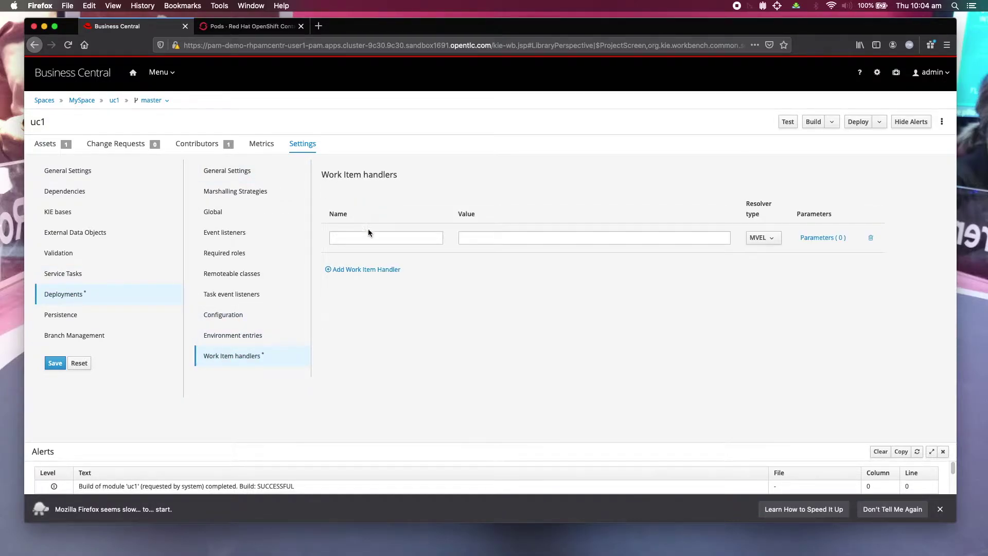
pyautogui.click(369, 240)
pyautogui.write('R')
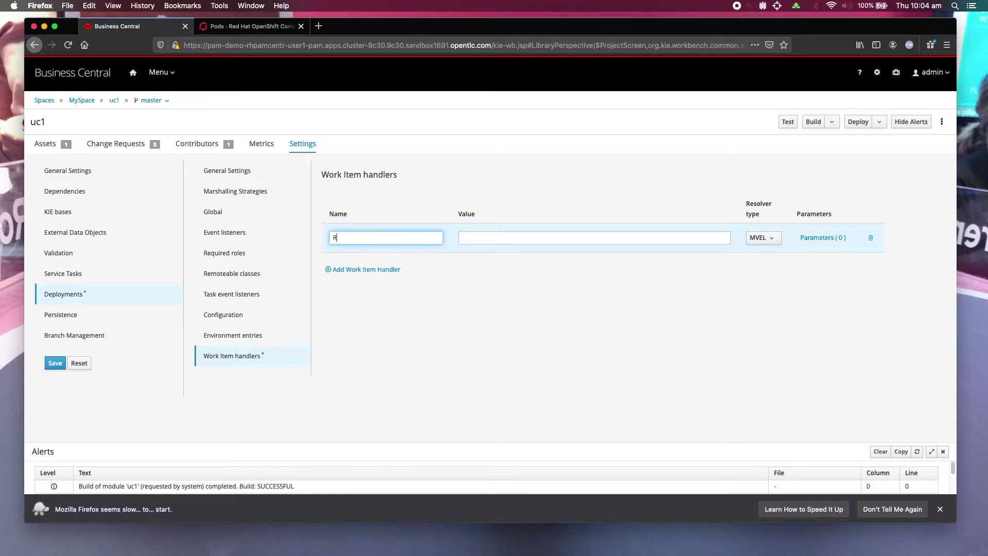
pyautogui.write('es')
pyautogui.write('t')
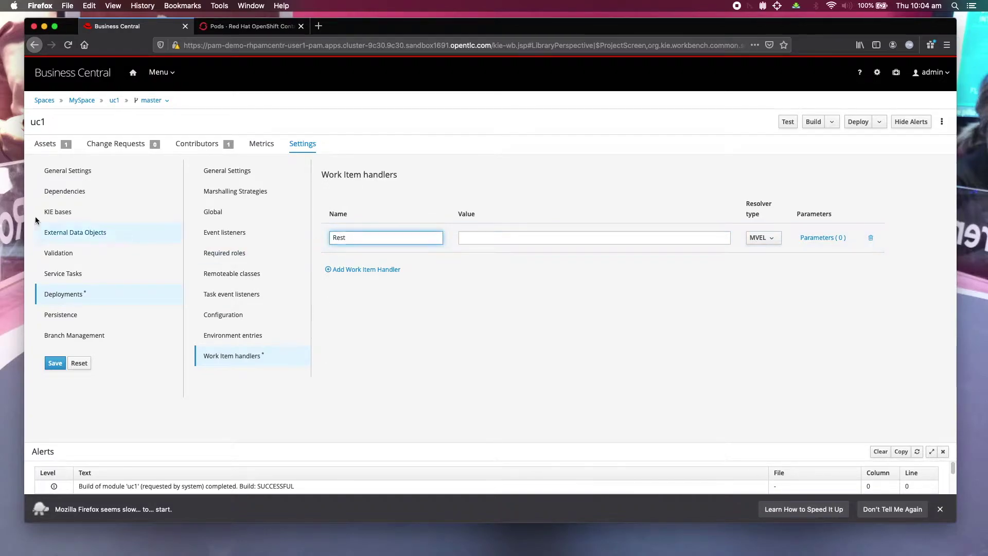
pyautogui.click(481, 238)
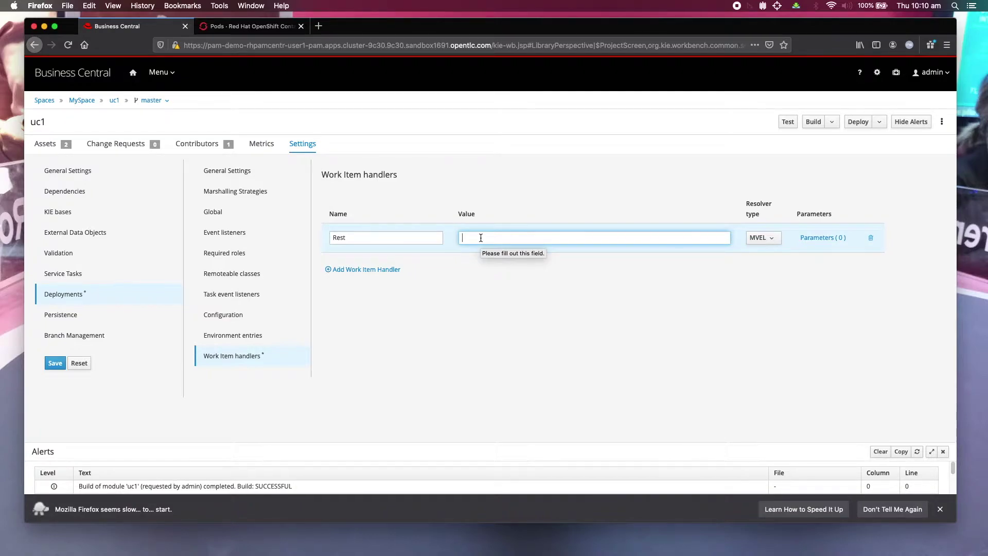
pyautogui.write('new org.jbpm.process.workitem.rest.RESTWorkItemHandler(classLoader)')
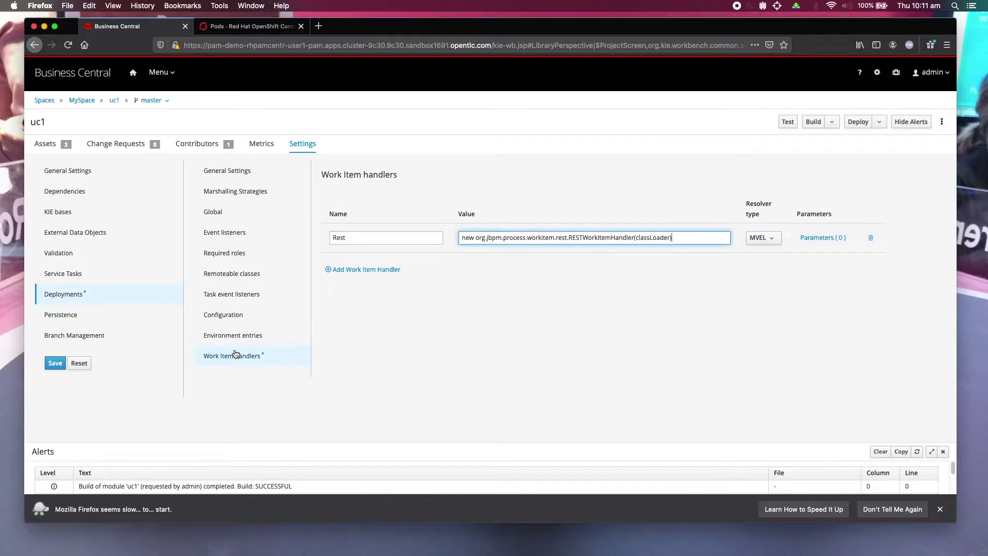
pyautogui.click(52, 365)
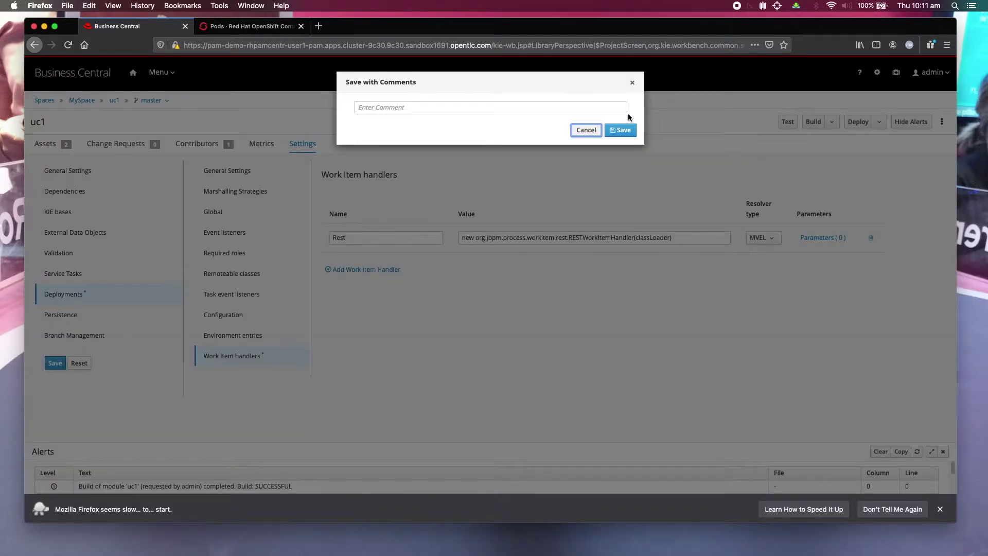
pyautogui.click(622, 131)
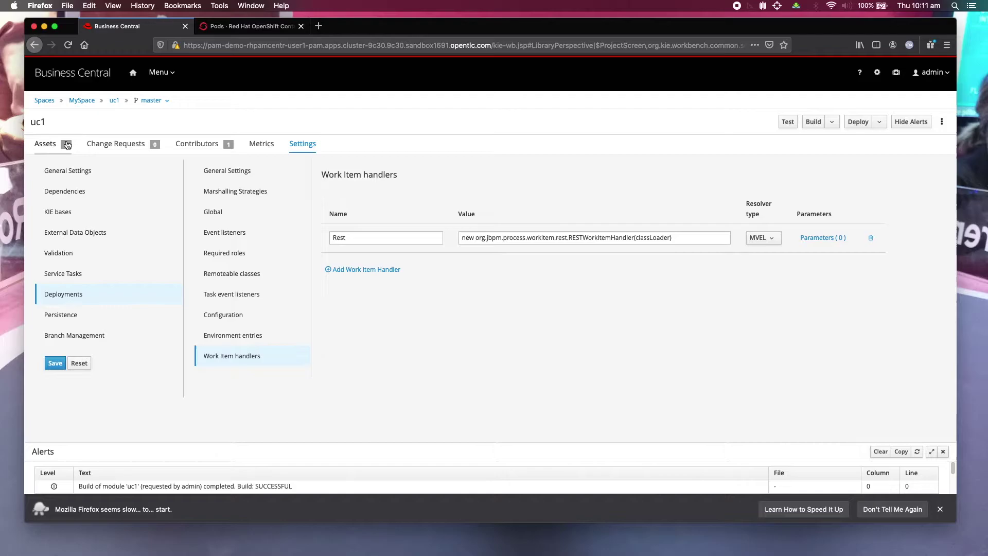
pyautogui.hotkey('ctrl', 'Up')
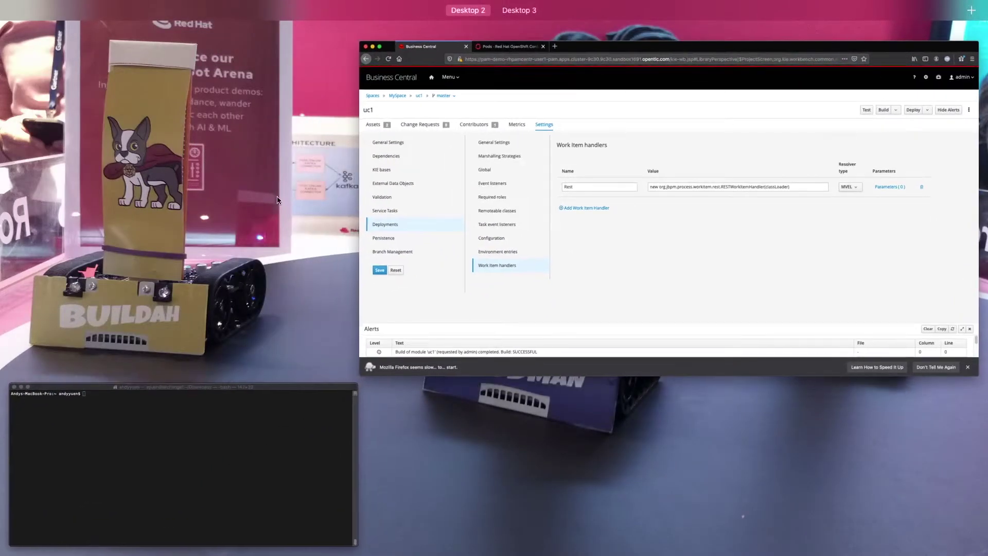
pyautogui.click(190, 441)
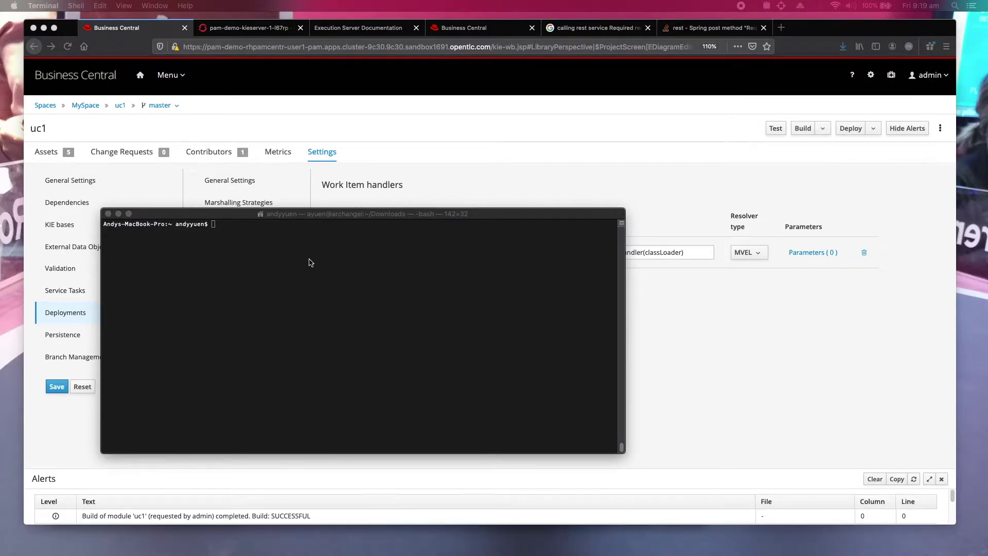
pyautogui.rightClick(310, 263)
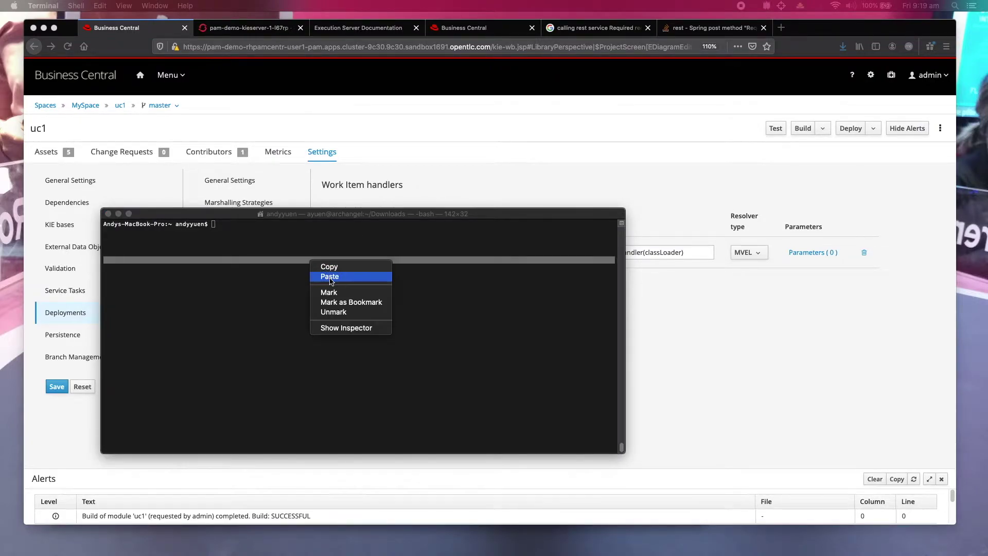
pyautogui.click(330, 277)
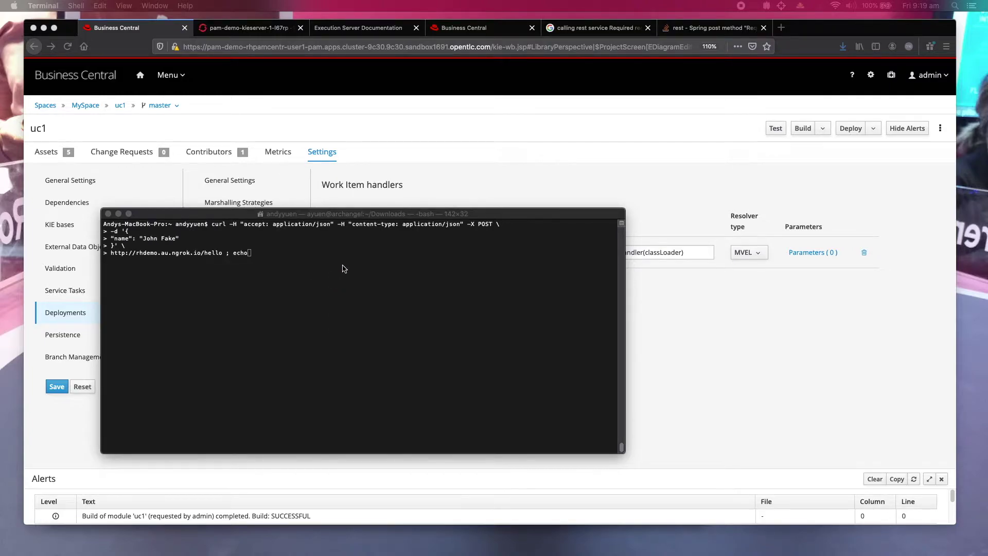
pyautogui.rightClick(344, 268)
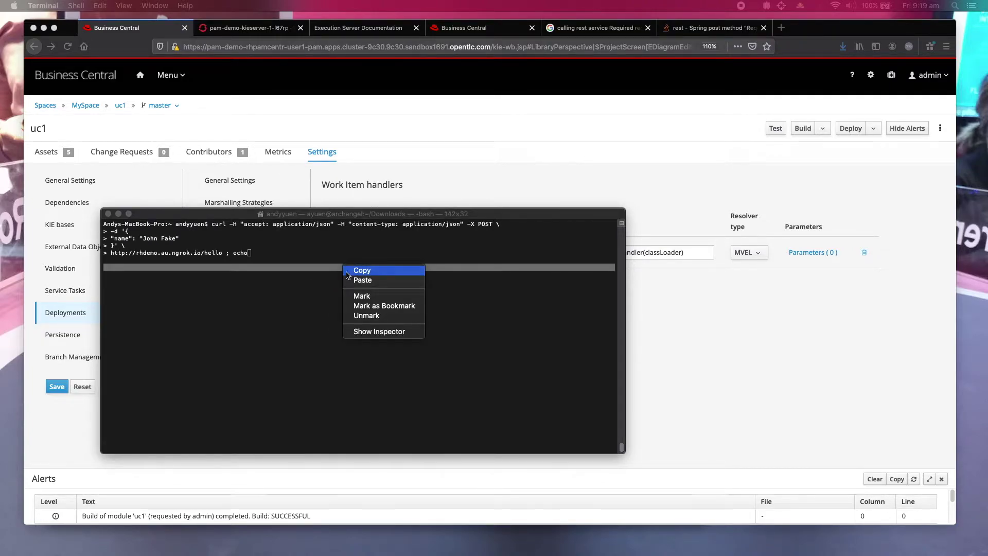
pyautogui.click(319, 257)
pyautogui.press('Return')
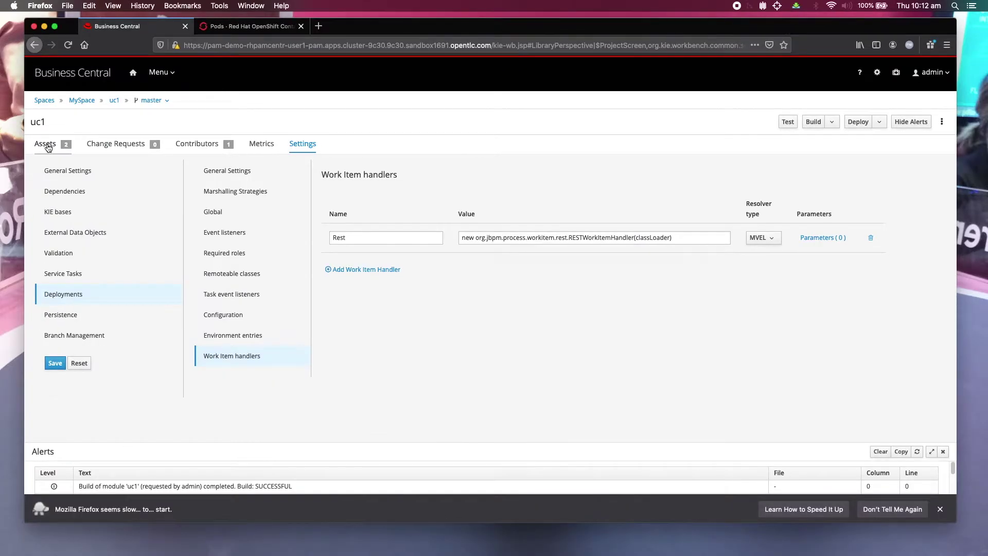
# Examine the SampleRequest data object's field and package location, and return to the uc1 asset list.
pyautogui.click(47, 146)
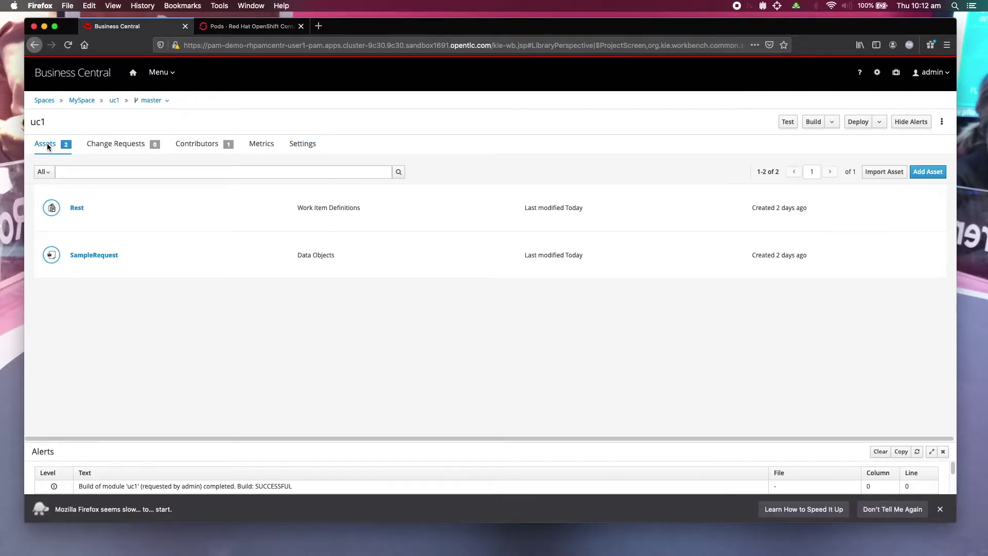
pyautogui.click(101, 257)
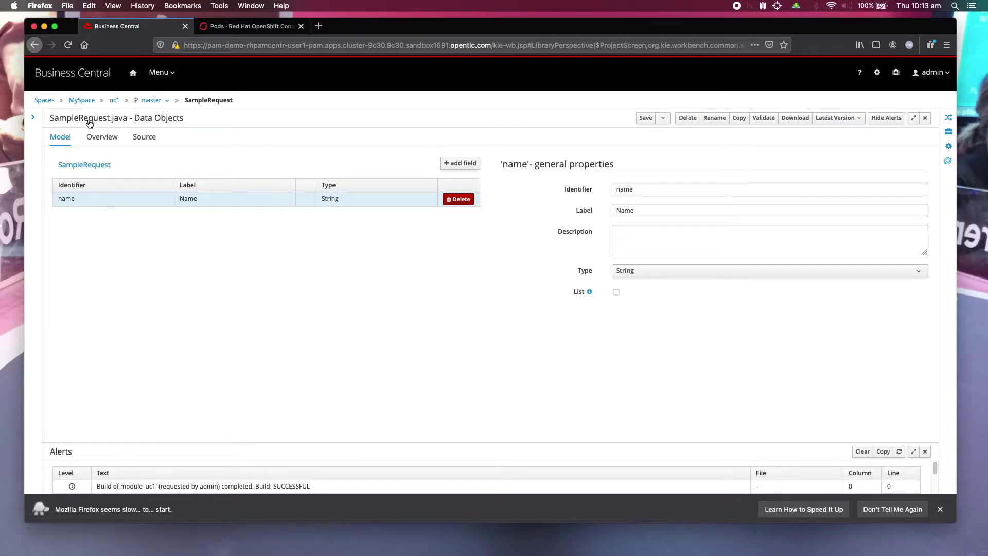
pyautogui.click(32, 119)
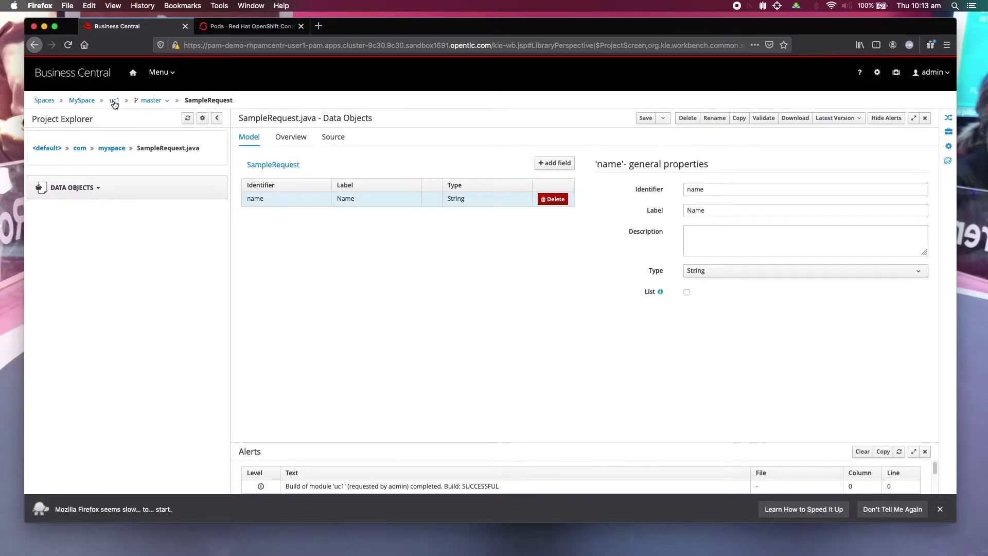
pyautogui.click(114, 101)
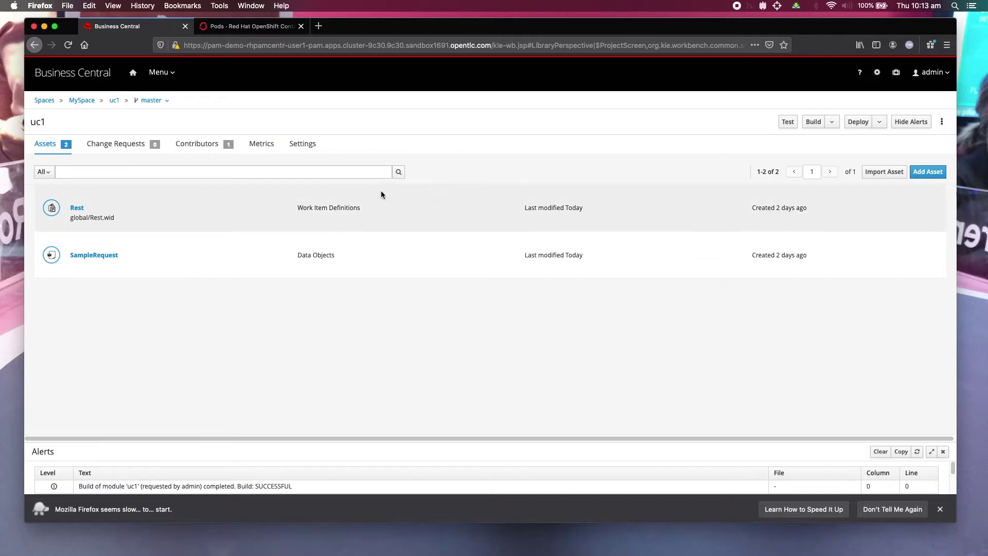
# Create a business process asset named restCall in the com.myspace.uc1 package.
pyautogui.click(928, 172)
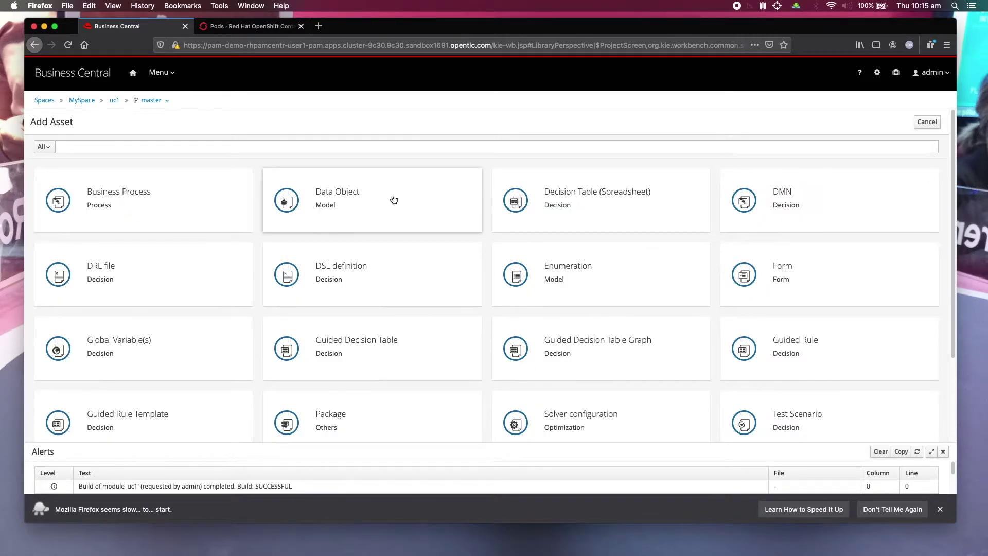
pyautogui.click(220, 216)
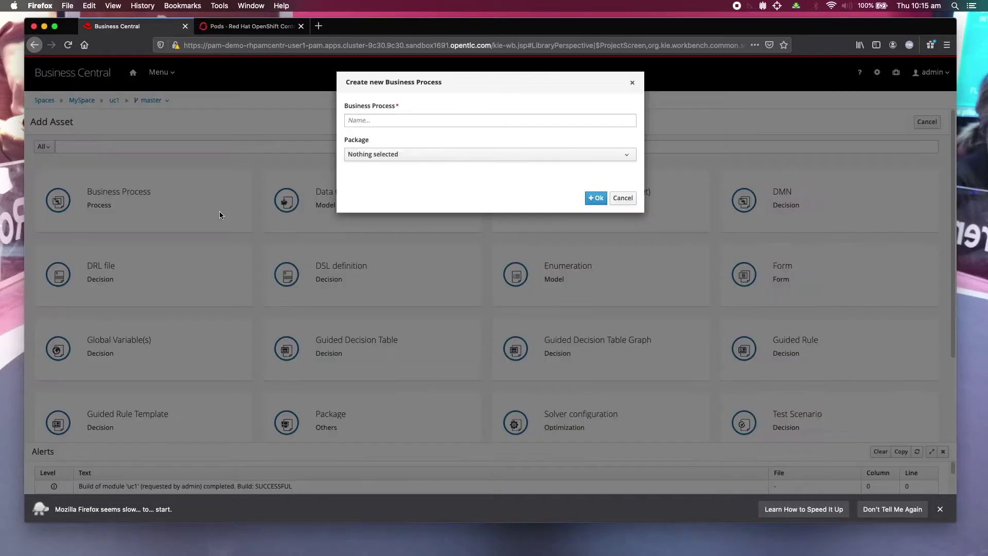
pyautogui.click(414, 121)
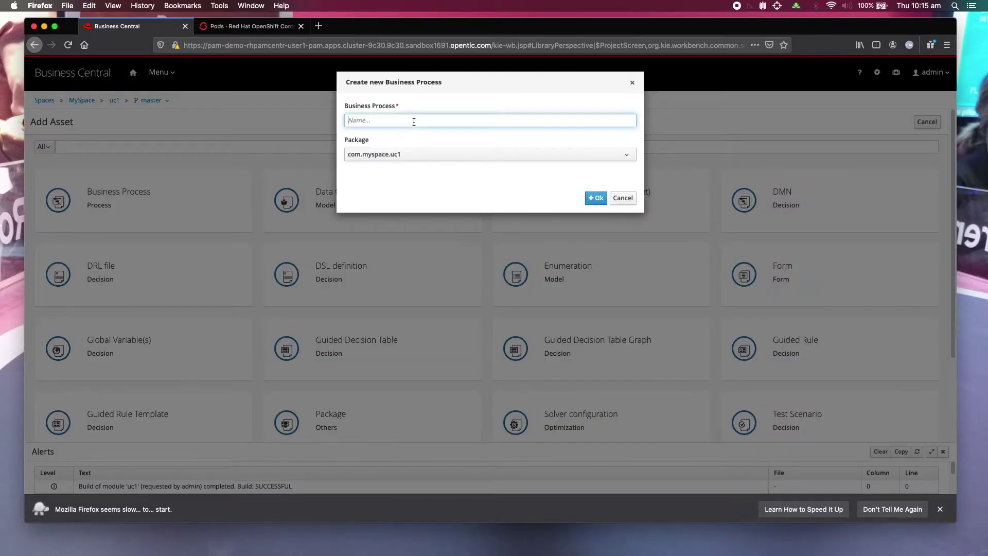
pyautogui.write('restCall')
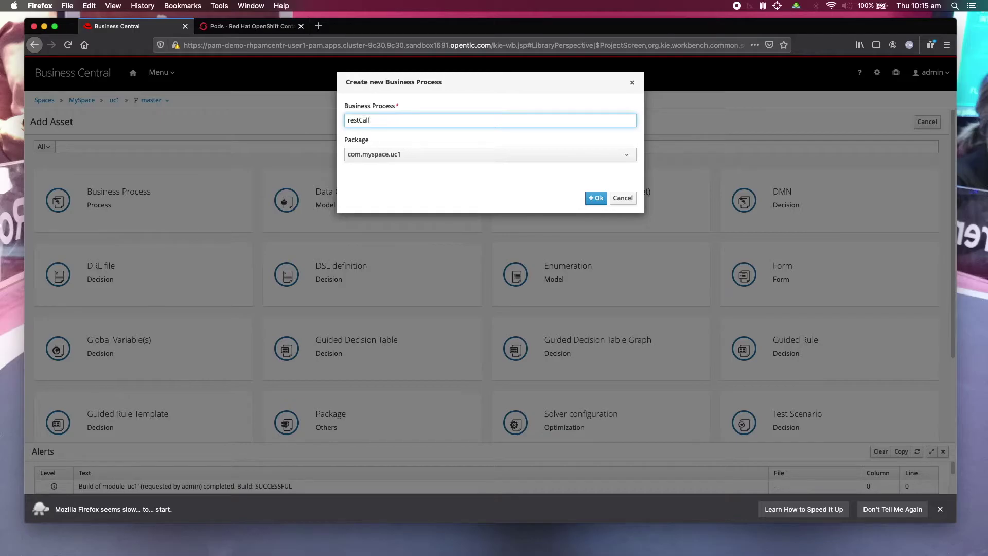
pyautogui.click(595, 203)
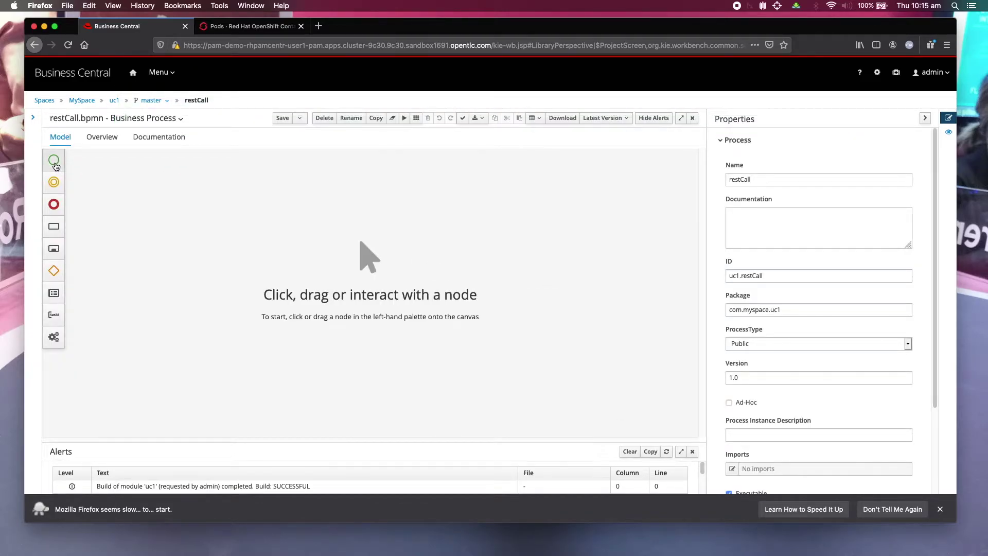
# Place a Start event on the restCall process canvas and a Rest service task to its right.
pyautogui.click(54, 160)
pyautogui.moveTo(79, 175); pyautogui.dragTo(191, 234)
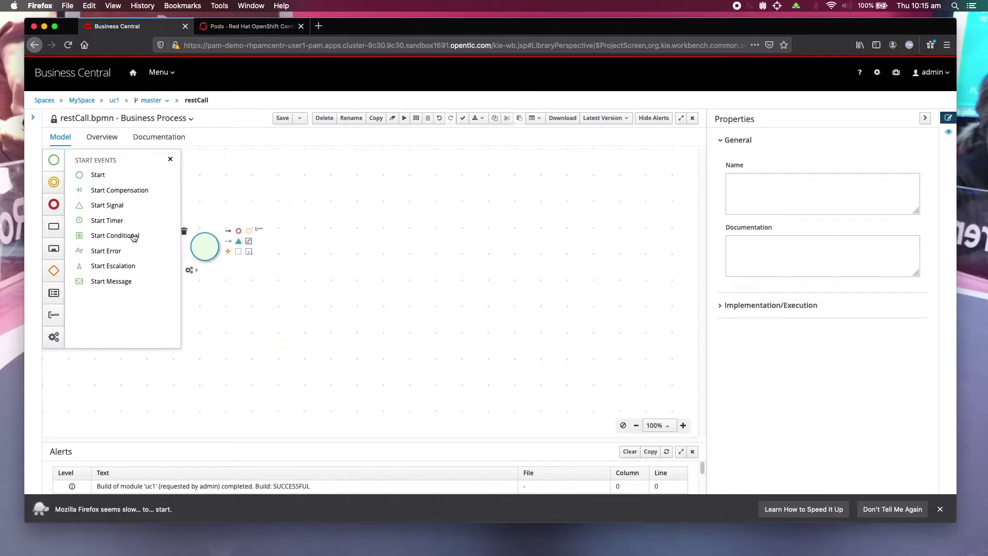
pyautogui.click(57, 335)
pyautogui.moveTo(96, 181); pyautogui.dragTo(94, 179)
pyautogui.moveTo(123, 182); pyautogui.dragTo(320, 233)
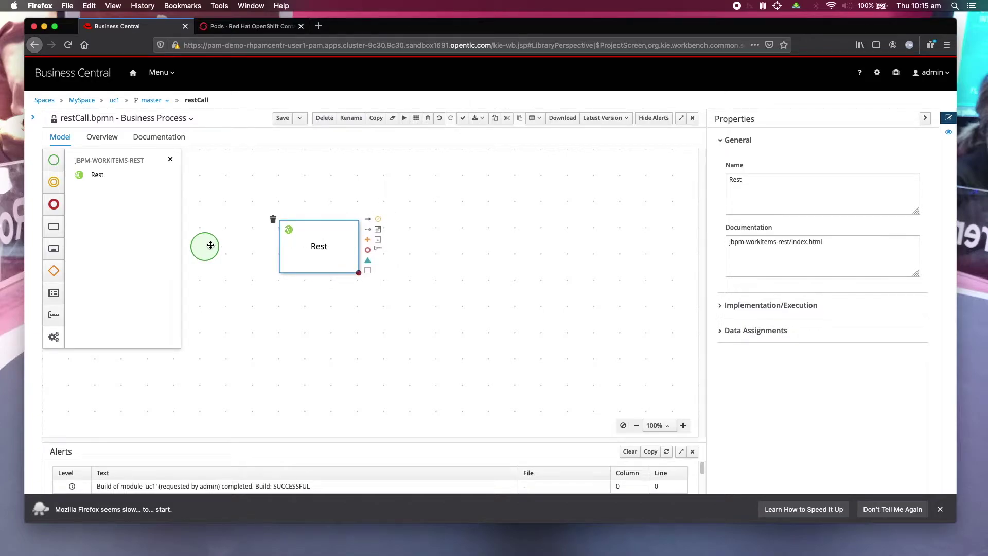
# Connect the Start event to the Rest task and append an End event after the task.
pyautogui.click(216, 236)
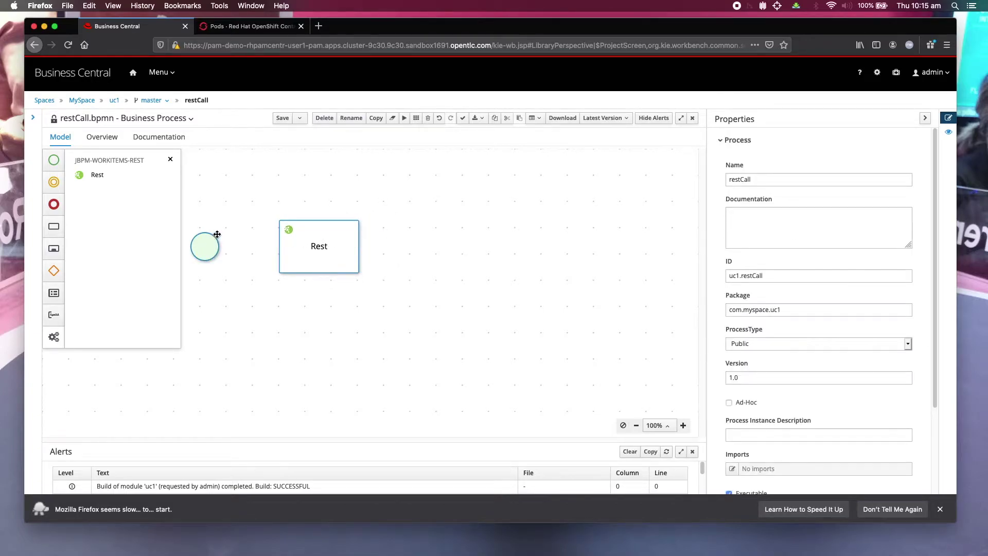
pyautogui.click(207, 240)
pyautogui.moveTo(230, 234); pyautogui.dragTo(298, 247)
pyautogui.click(354, 240)
pyautogui.click(353, 239)
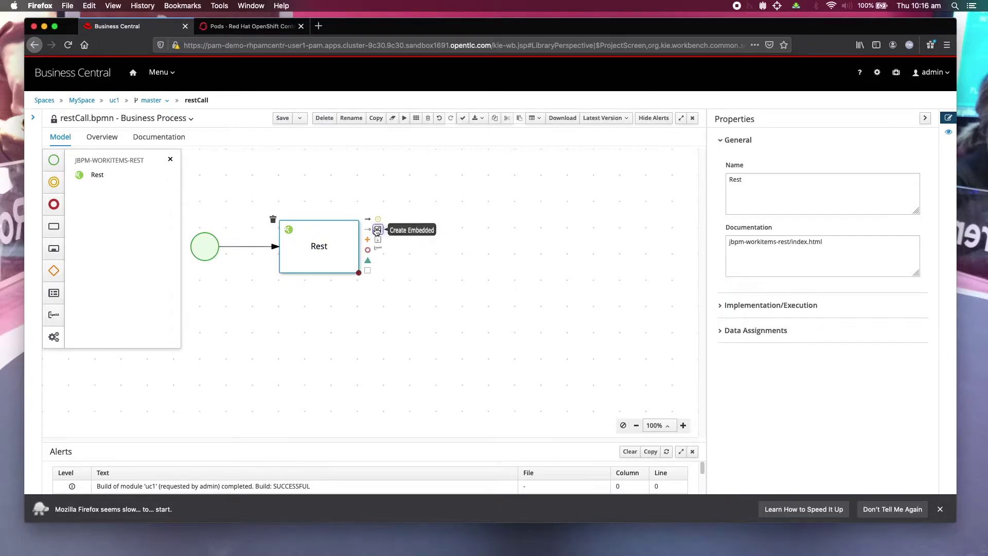
pyautogui.click(369, 251)
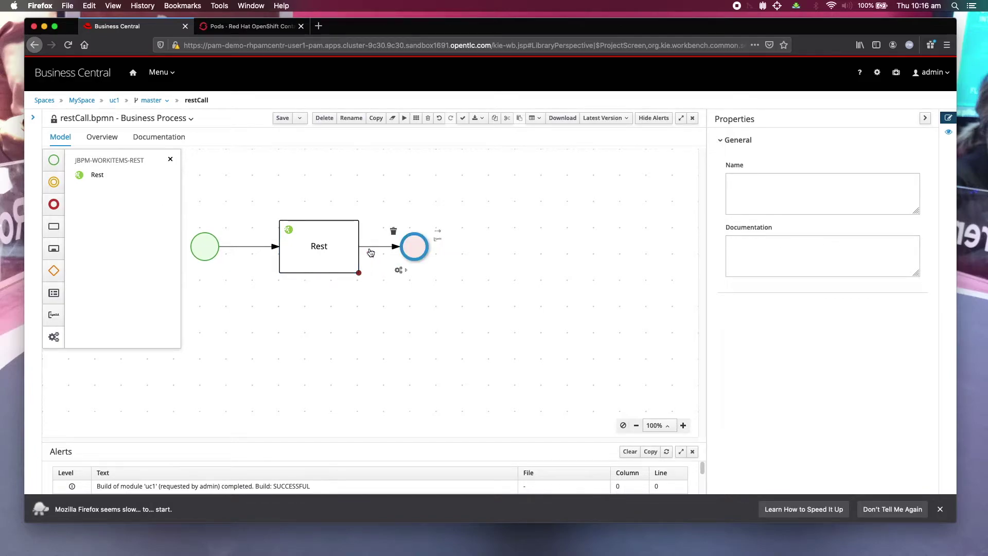
pyautogui.click(332, 342)
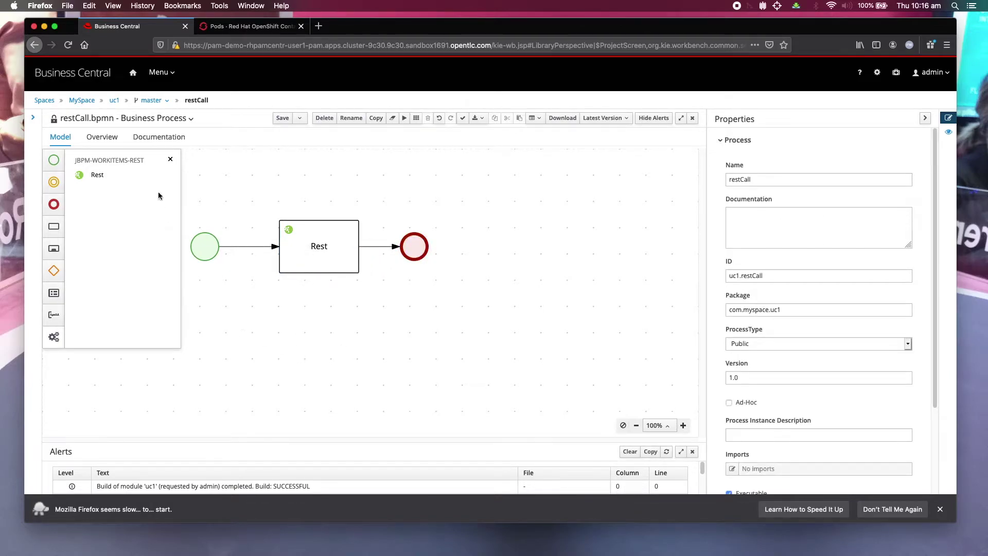
pyautogui.click(170, 159)
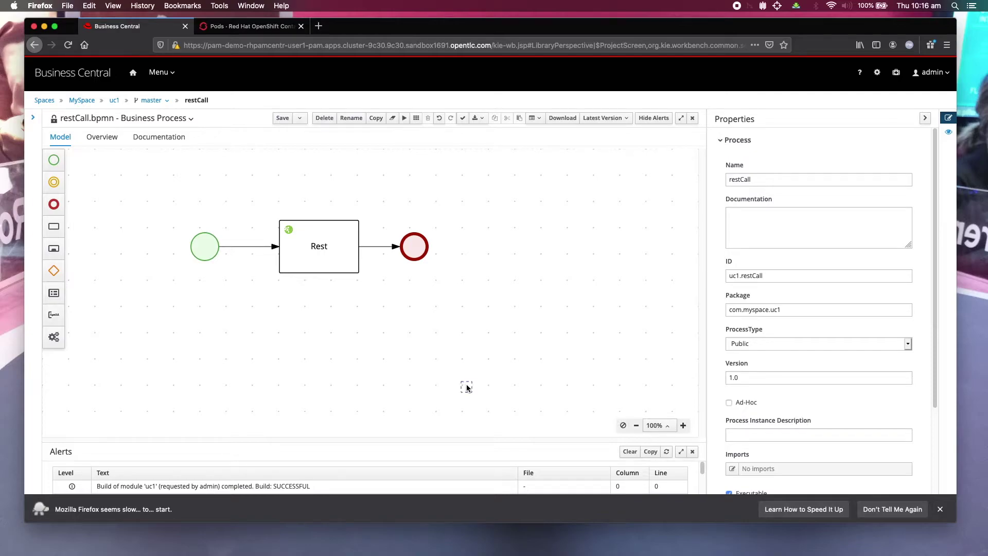
# Add a process variable named sampleRequest with data type SampleRequest [com.myspace.uc1] to the restCall process.
pyautogui.scroll(-3, 731, 368)
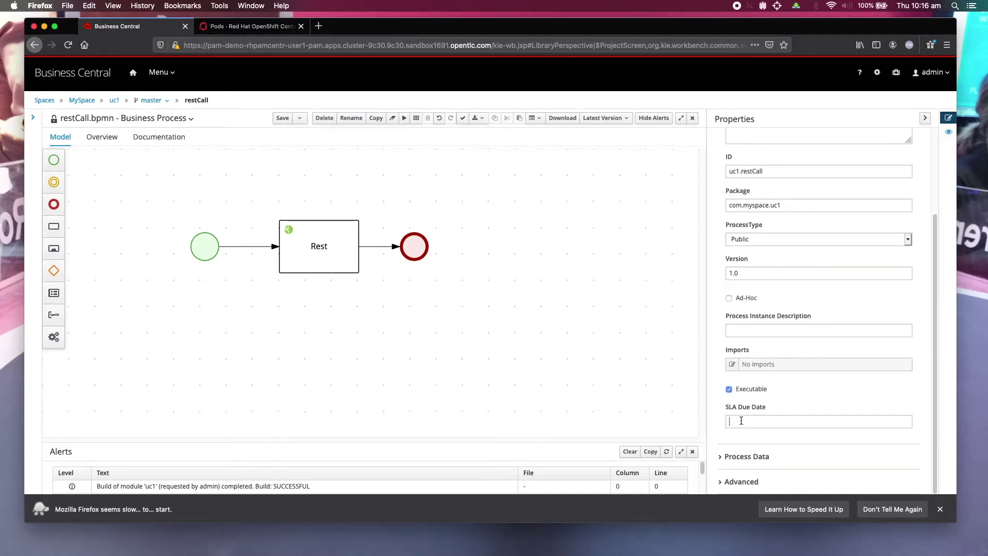
pyautogui.click(721, 458)
pyautogui.scroll(-2, 722, 460)
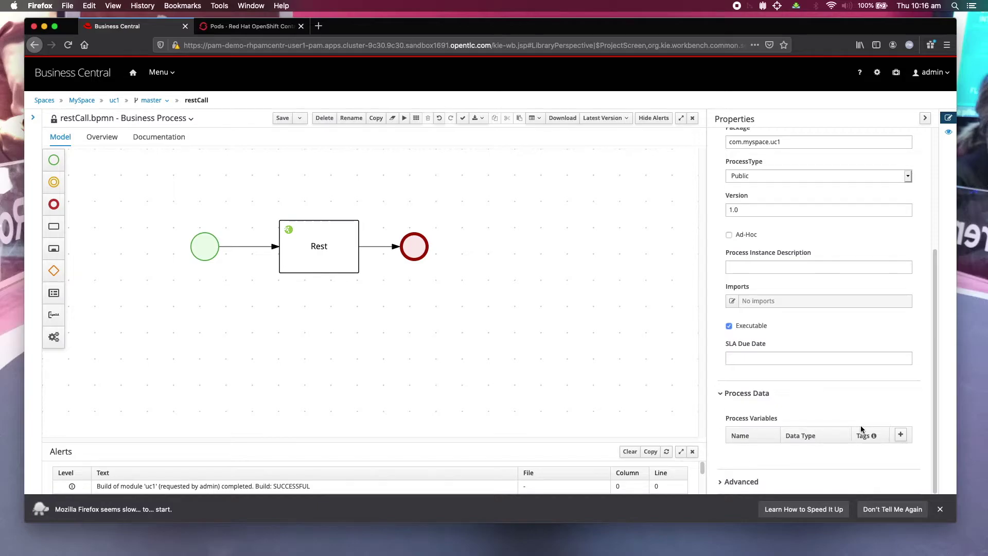
pyautogui.click(901, 434)
pyautogui.click(748, 439)
pyautogui.write('sample')
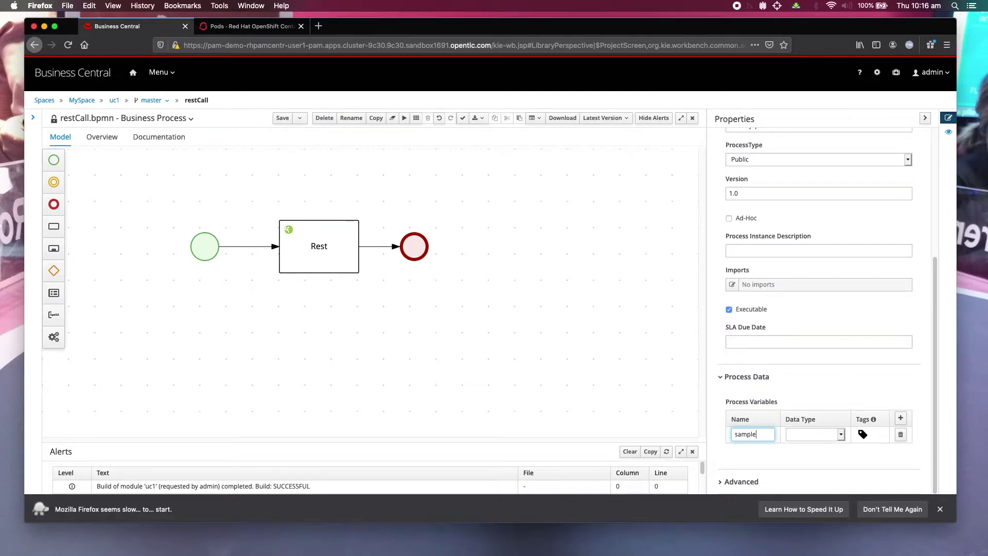
pyautogui.write('Request')
pyautogui.click(835, 437)
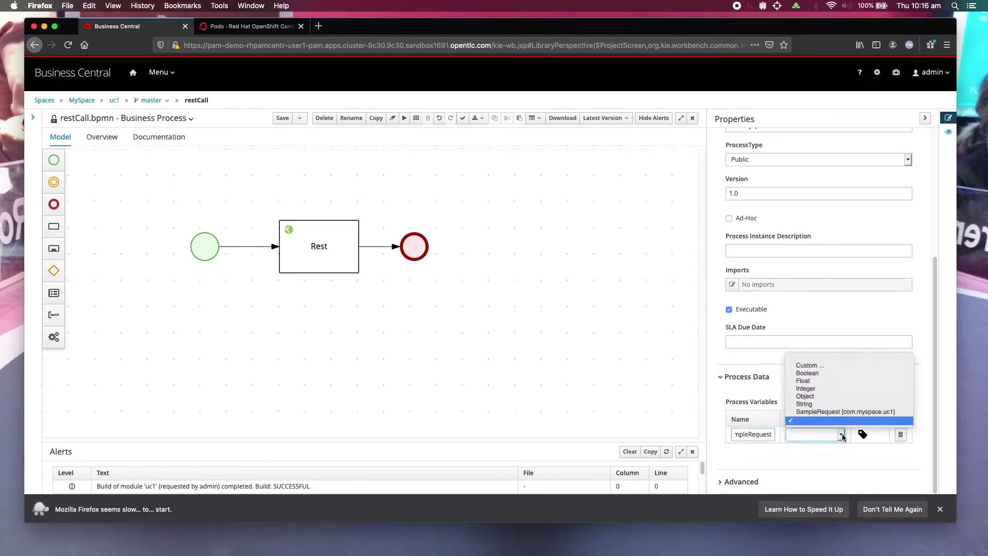
pyautogui.click(834, 412)
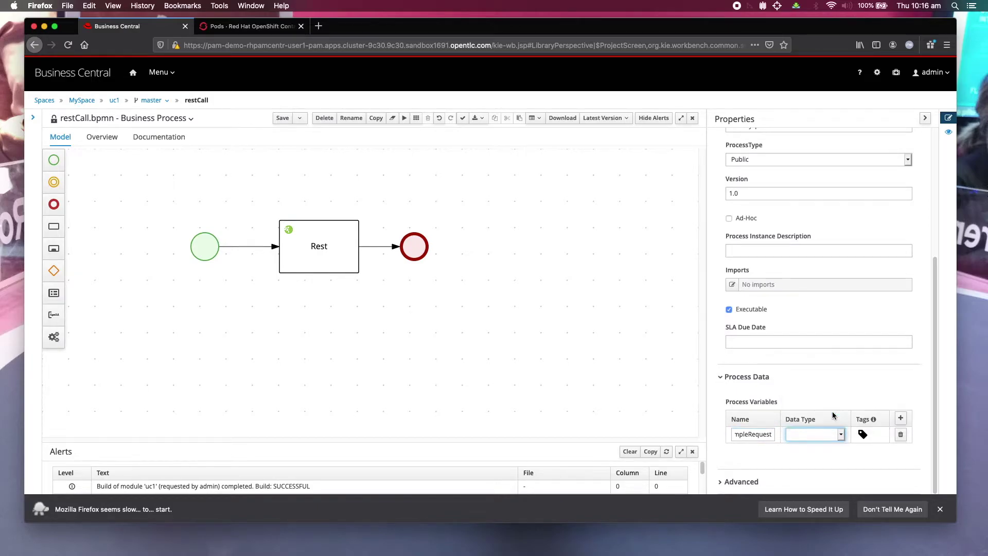
# Add a second process variable named result with data type String.
pyautogui.click(900, 418)
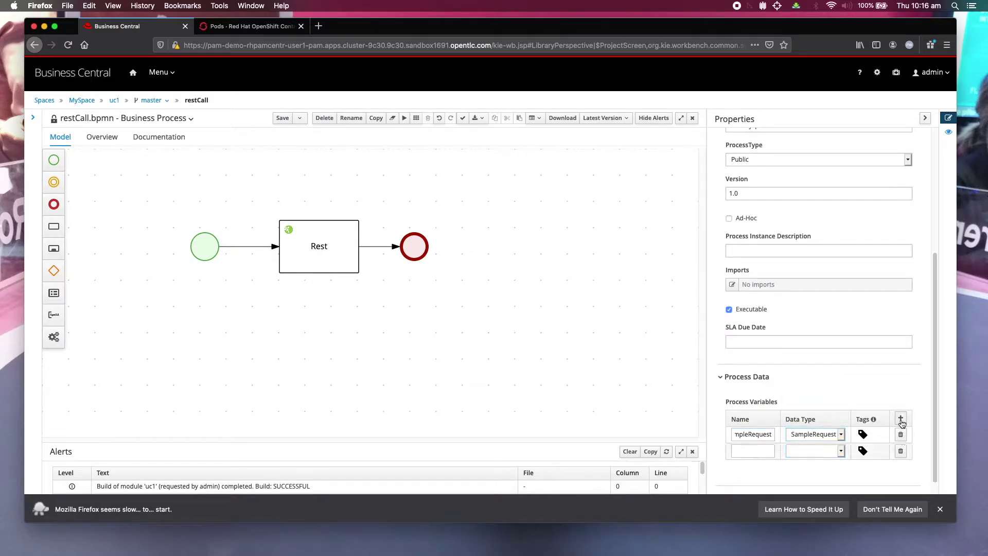
pyautogui.click(746, 449)
pyautogui.write('Resul')
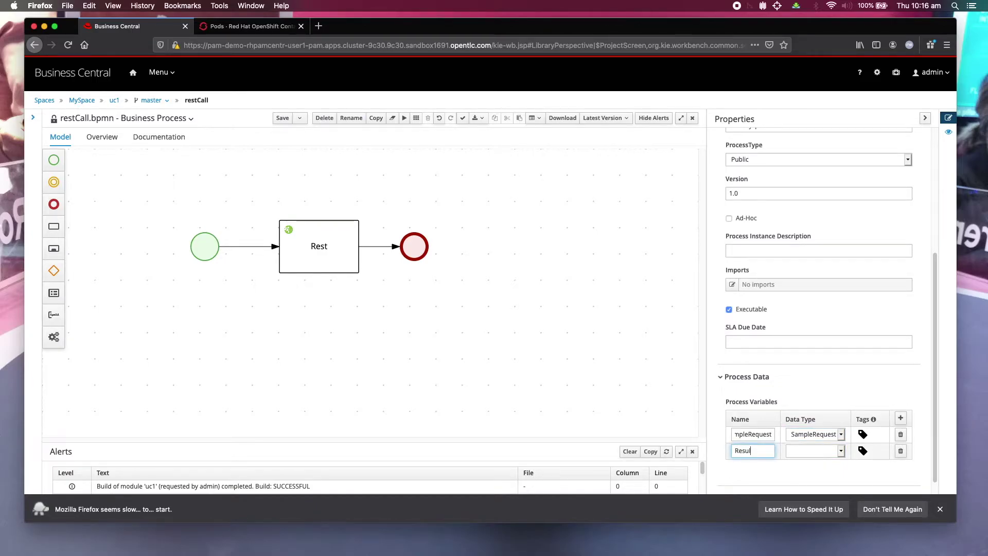
pyautogui.doubleClick(746, 448)
pyautogui.write('resu')
pyautogui.click(841, 451)
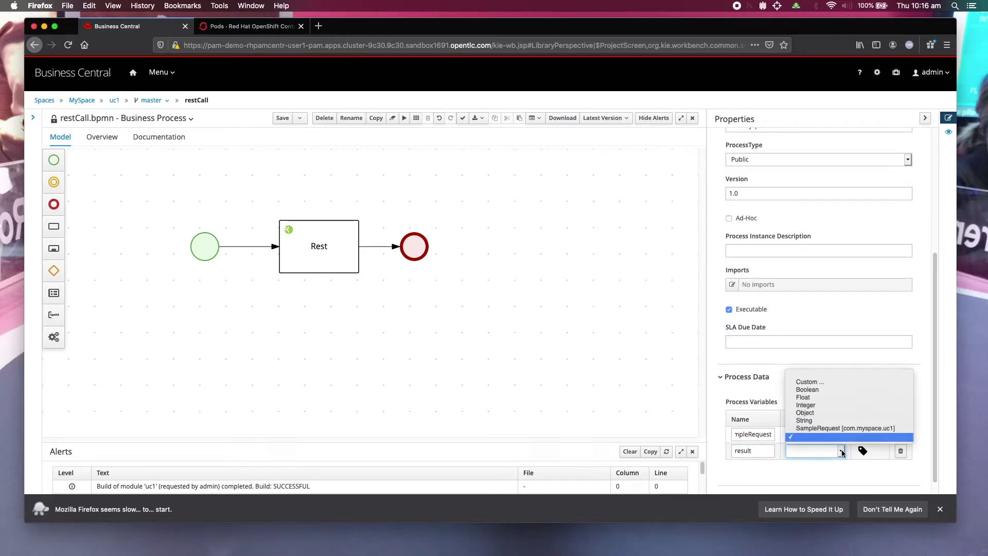
pyautogui.click(817, 421)
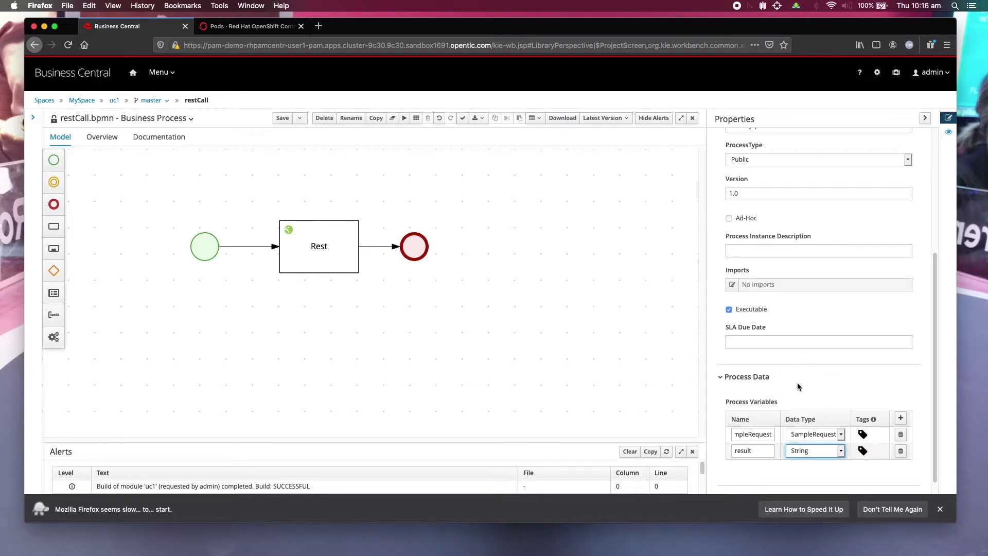
pyautogui.click(356, 368)
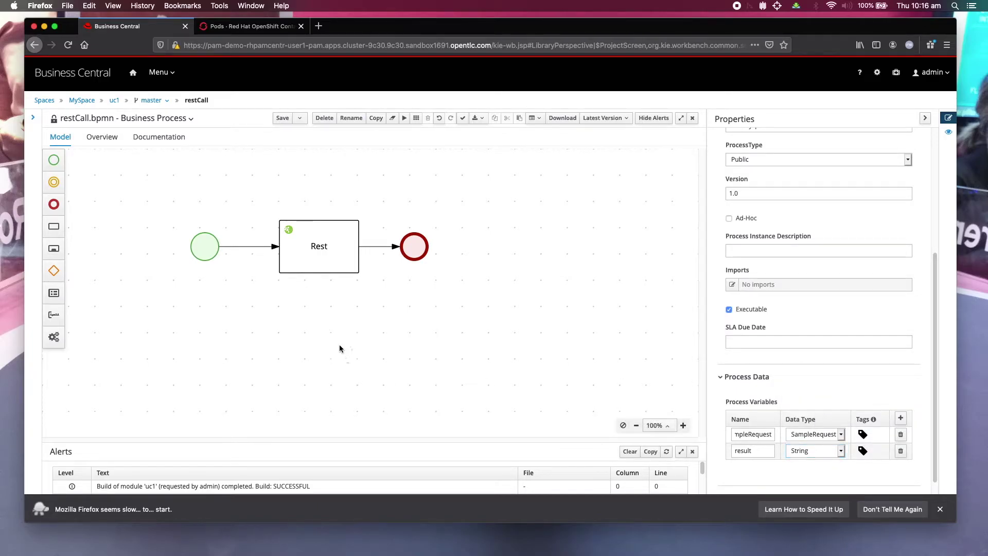
# Rename the Rest task on the canvas as Rest Service Call.
pyautogui.click(320, 245)
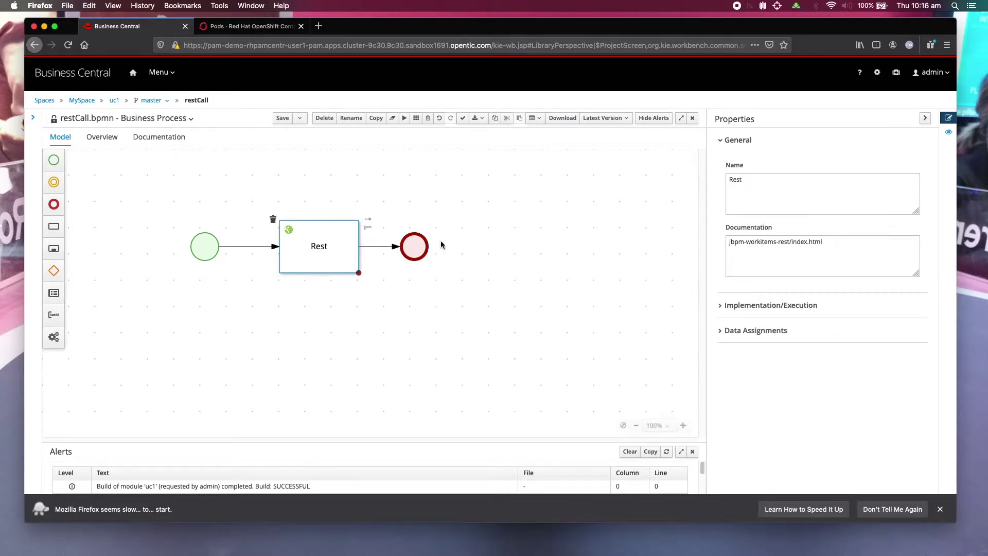
pyautogui.moveTo(767, 181); pyautogui.dragTo(717, 182)
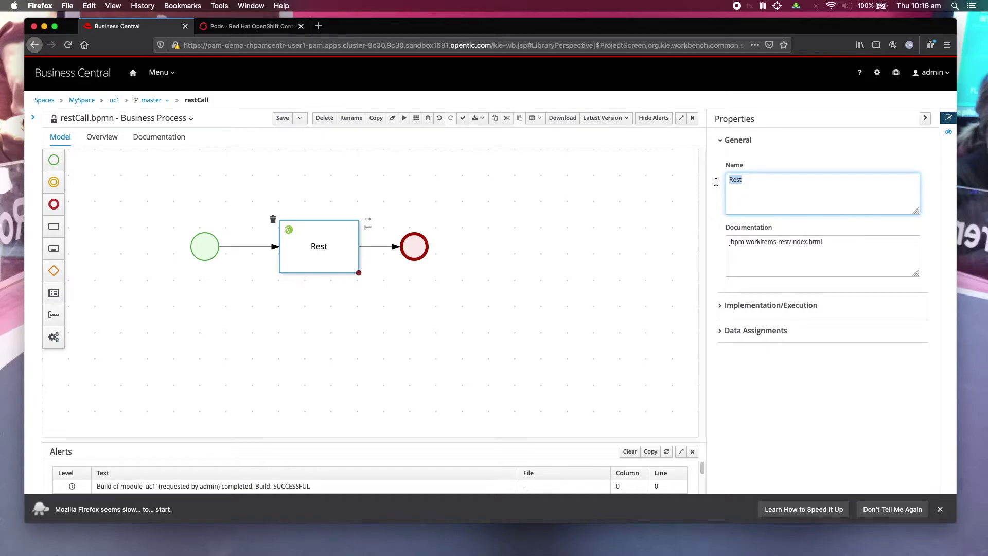
pyautogui.click(794, 179)
pyautogui.write('Service Call')
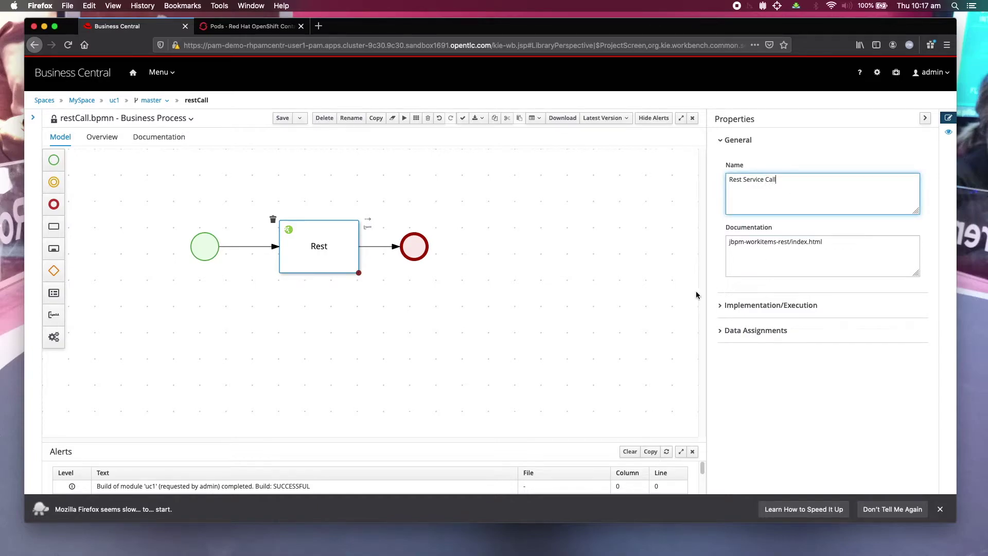
pyautogui.click(644, 293)
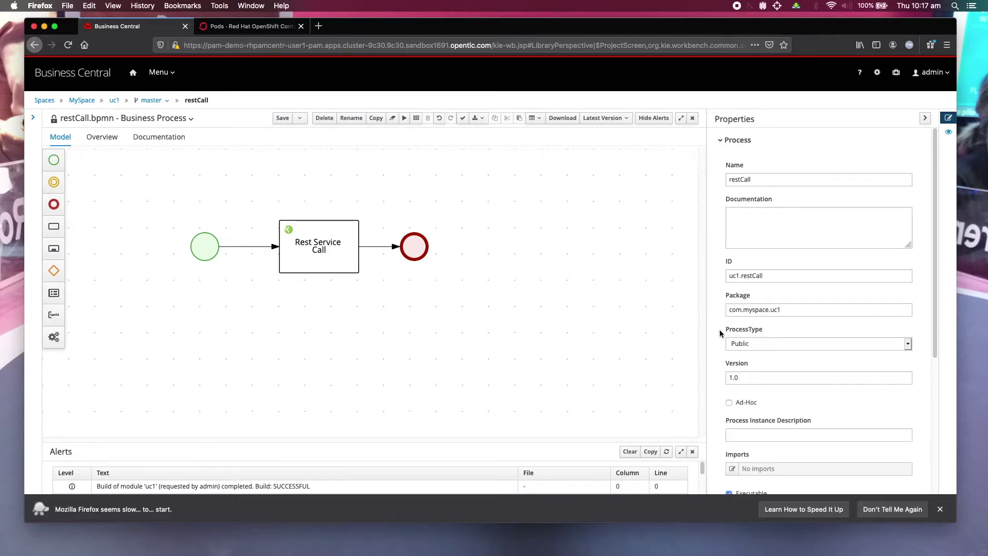
# Review the process variables and open the data input and output assignments of the Rest Service Call task.
pyautogui.scroll(-5, 772, 337)
pyautogui.scroll(-1, 772, 336)
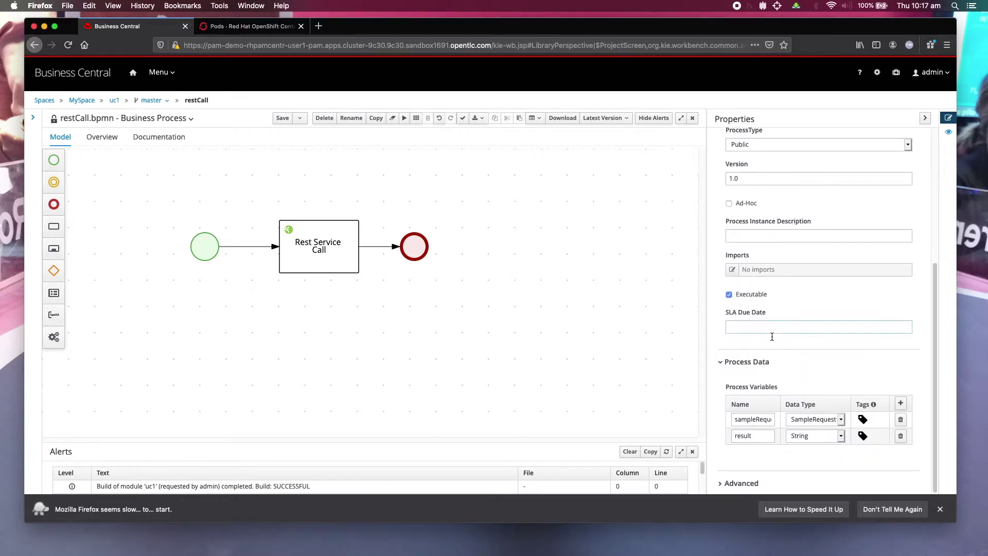
pyautogui.click(344, 251)
pyautogui.click(719, 332)
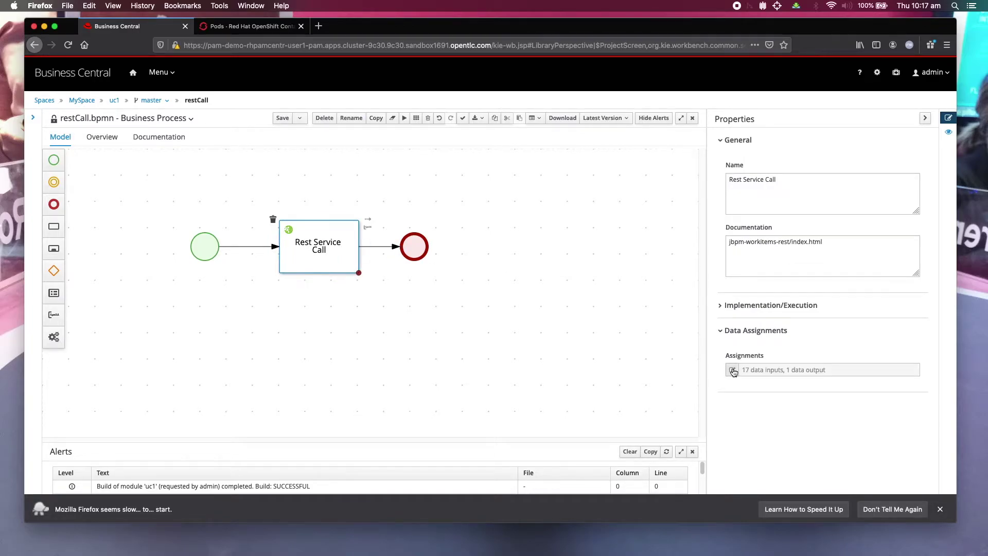
pyautogui.click(732, 370)
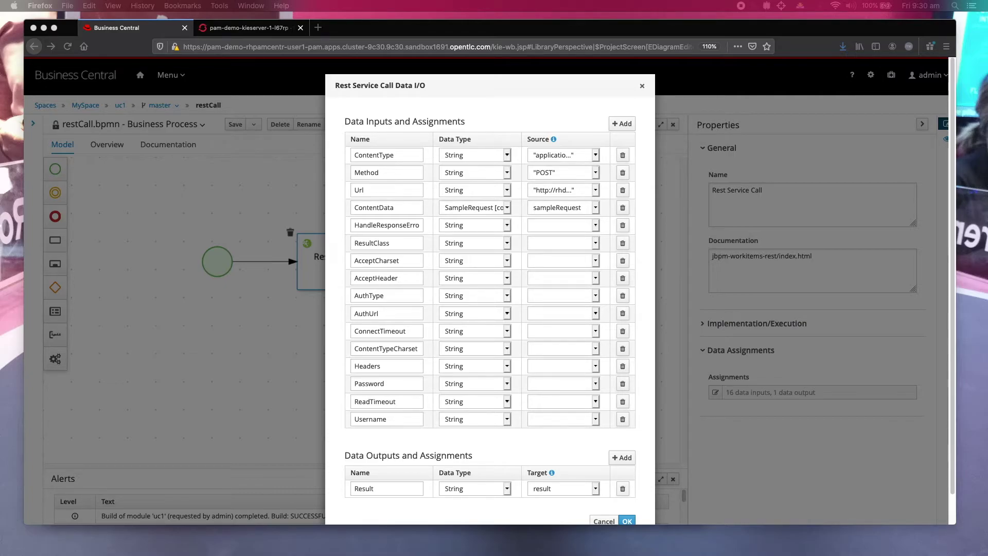
# Bring up the TextEdit notes and compare their parameter values with the task's data assignments, checking the source options for Method.
pyautogui.moveTo(0, 138); pyautogui.dragTo(149, 143)
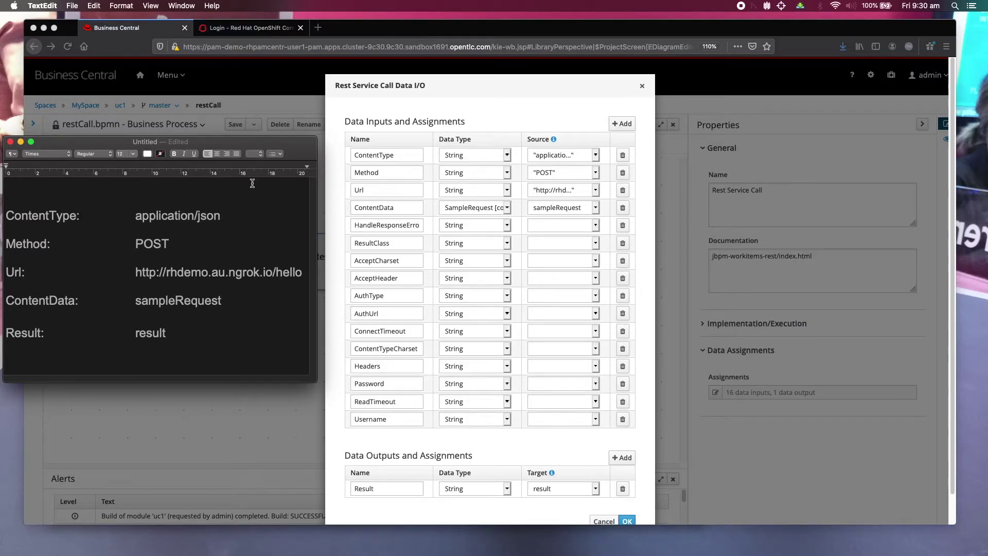
pyautogui.press('F1')
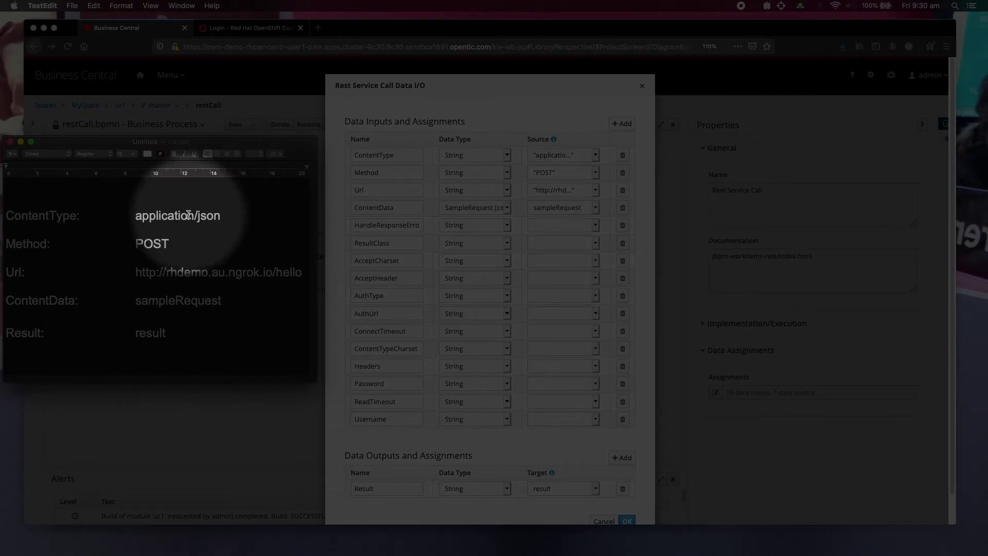
pyautogui.press('F1')
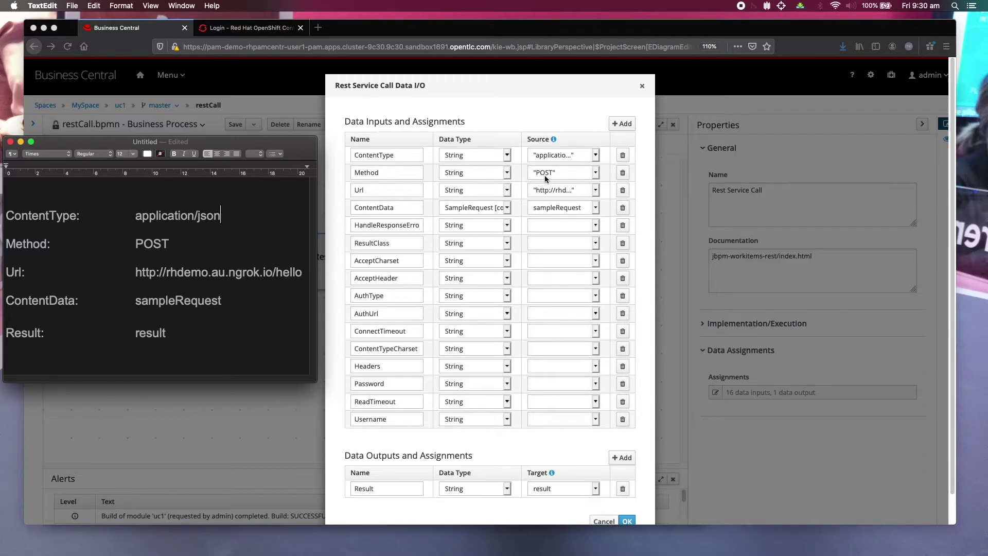
pyautogui.click(596, 176)
pyautogui.click(596, 175)
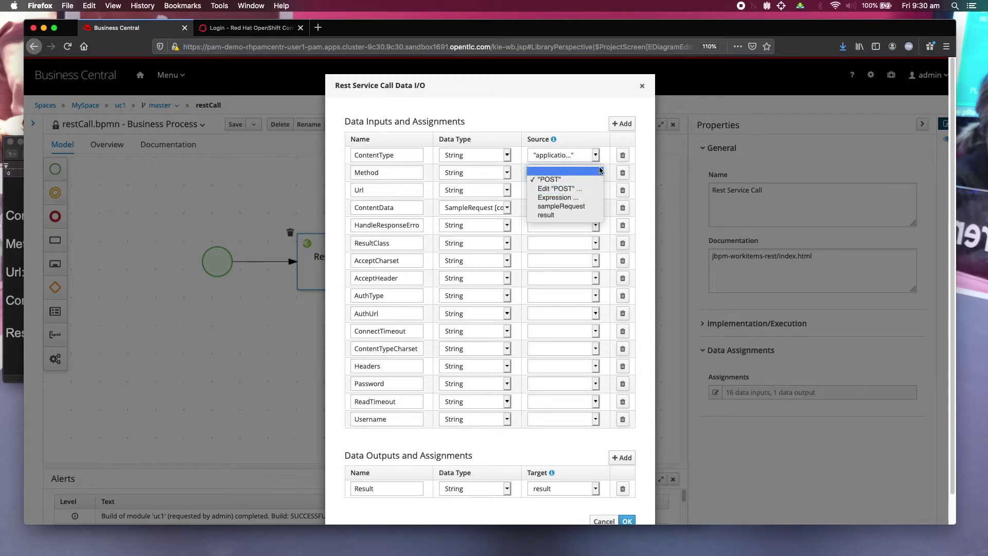
pyautogui.click(586, 118)
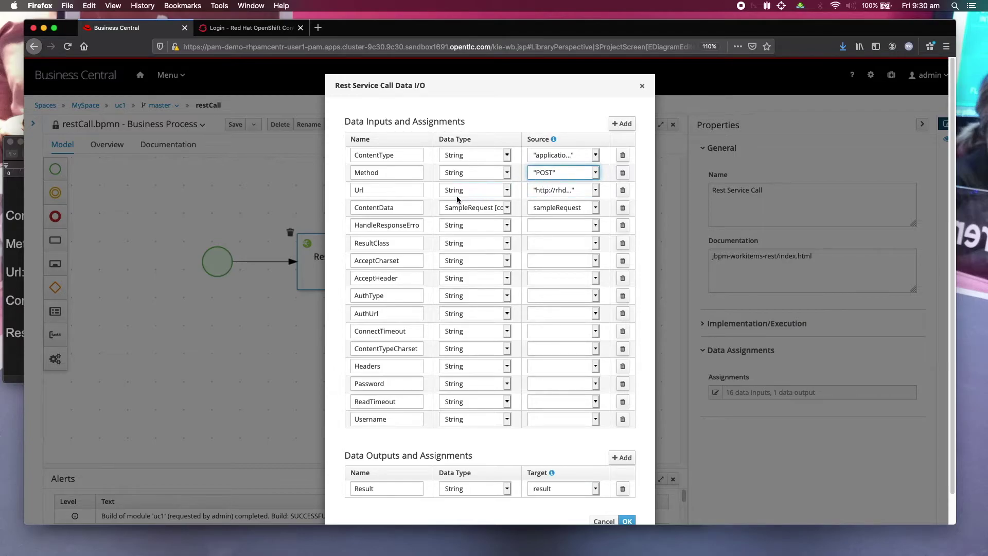
pyautogui.click(14, 204)
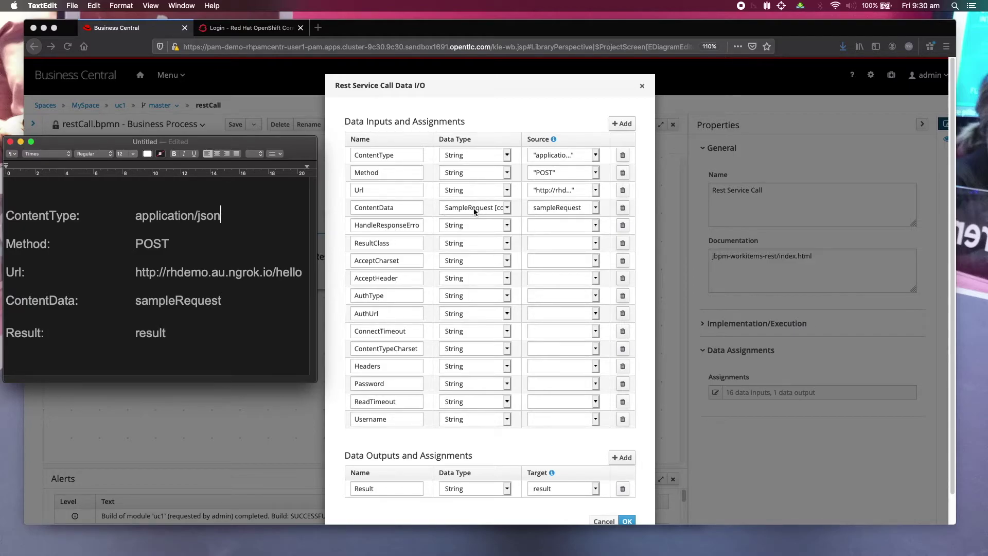
# Set the ContentData input's data type to SampleRequest [com.myspace.uc1] and its source to the sampleRequest variable.
pyautogui.click(597, 210)
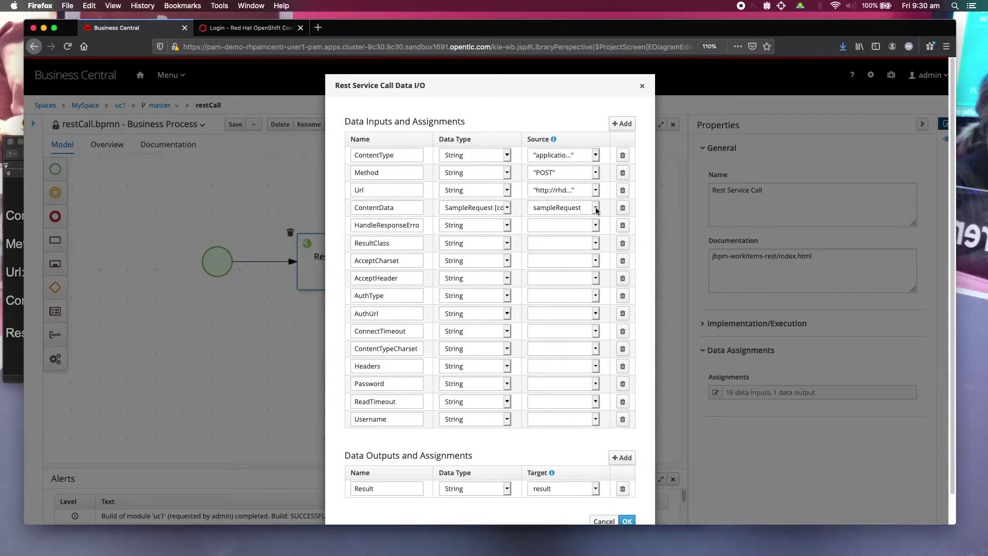
pyautogui.click(597, 210)
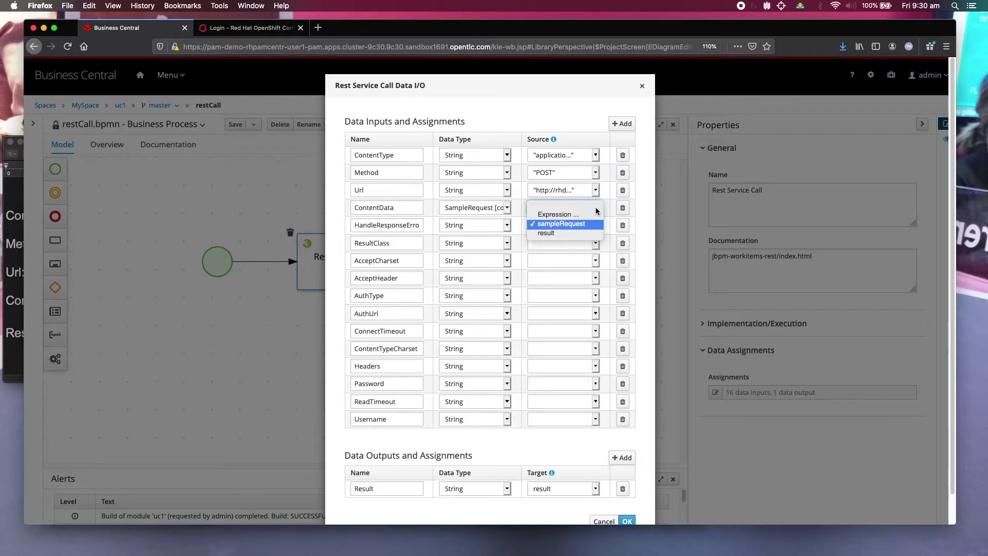
pyautogui.click(597, 212)
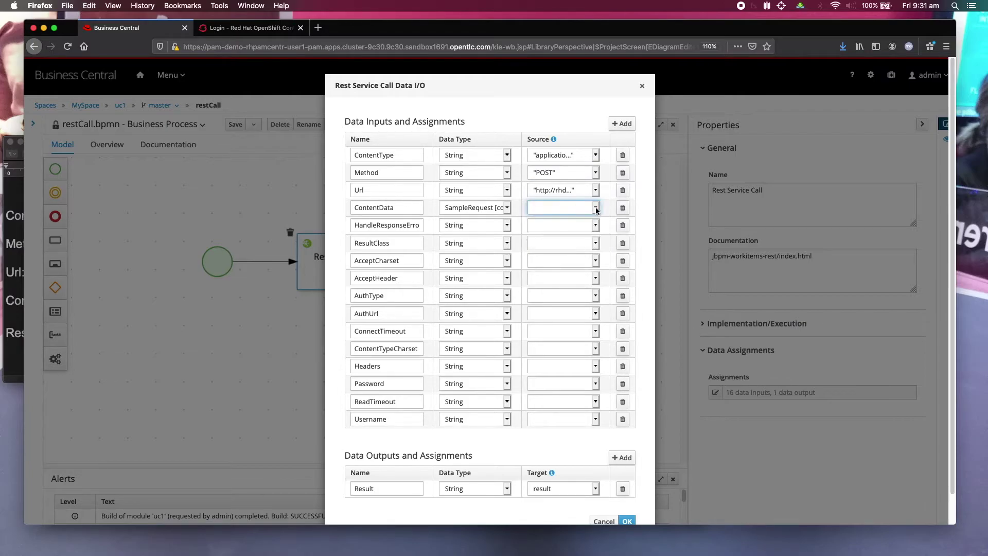
pyautogui.click(507, 210)
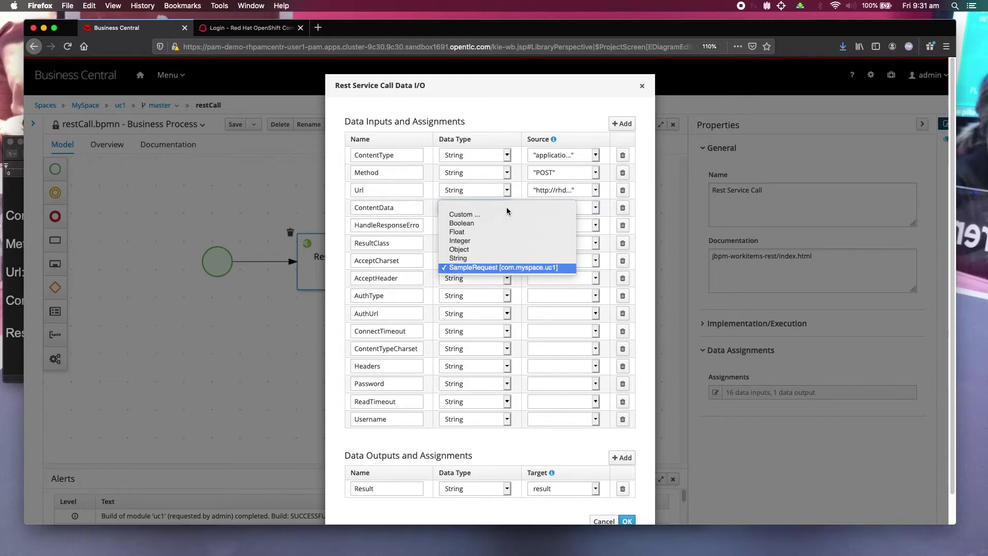
pyautogui.click(497, 267)
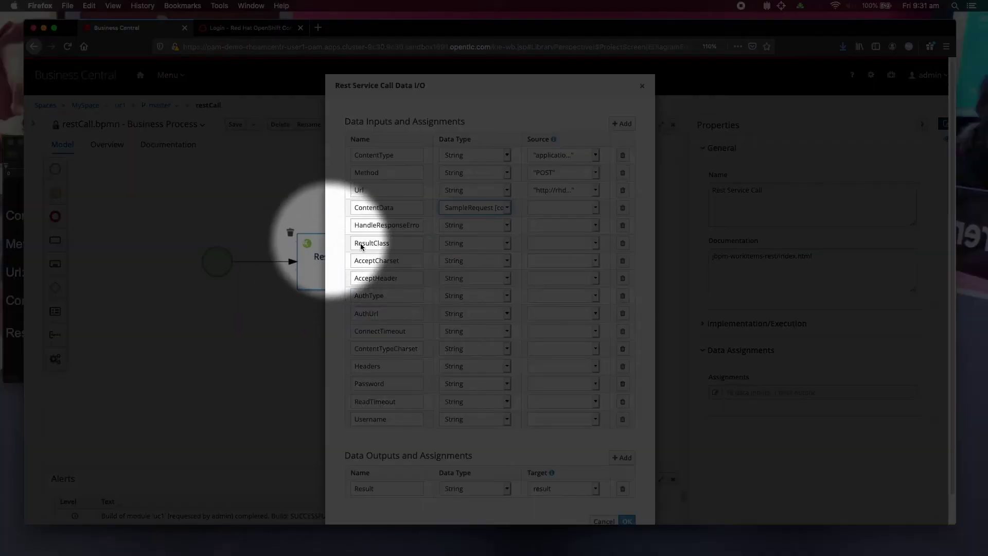
pyautogui.click(390, 245)
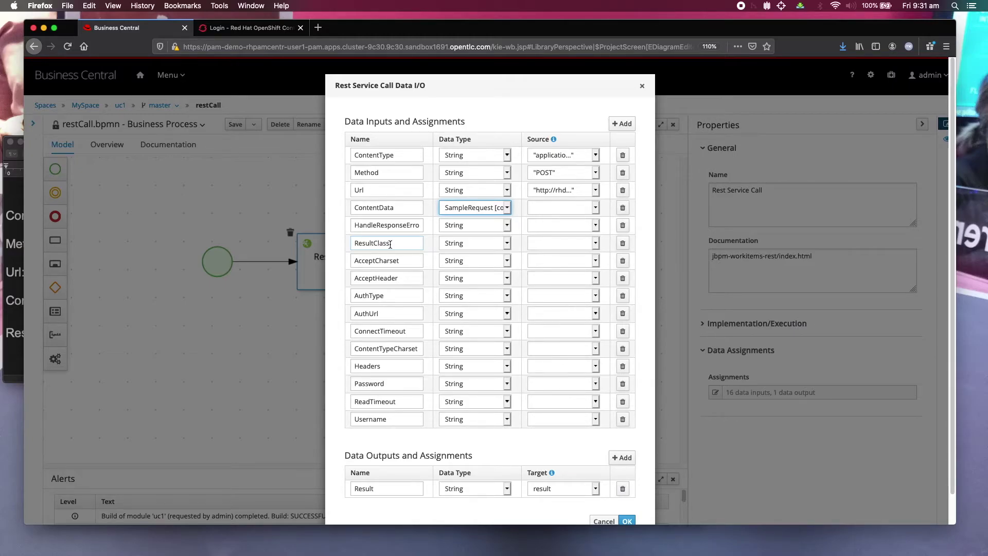
pyautogui.click(595, 208)
pyautogui.click(584, 225)
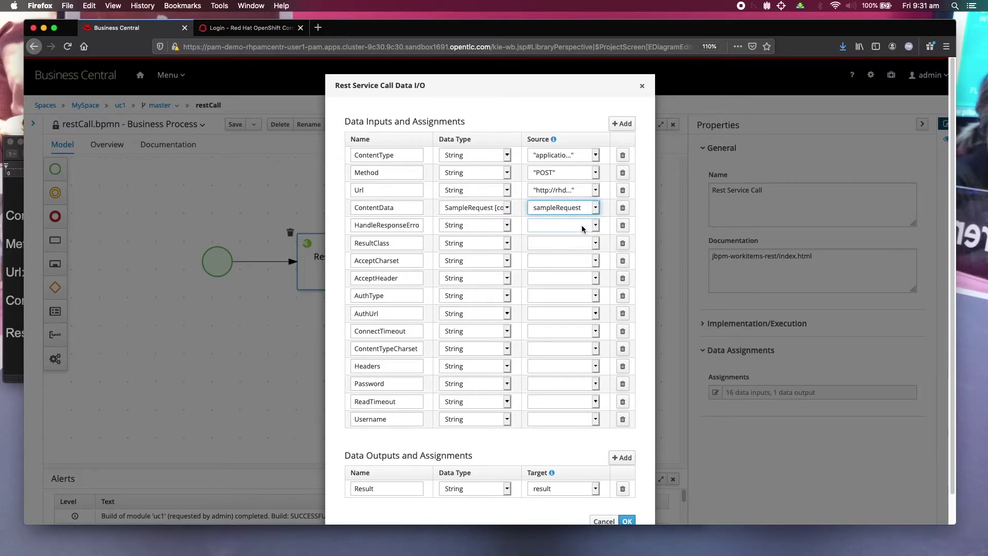
# Accept the Rest Service Call data assignments and save the restCall process.
pyautogui.click(580, 94)
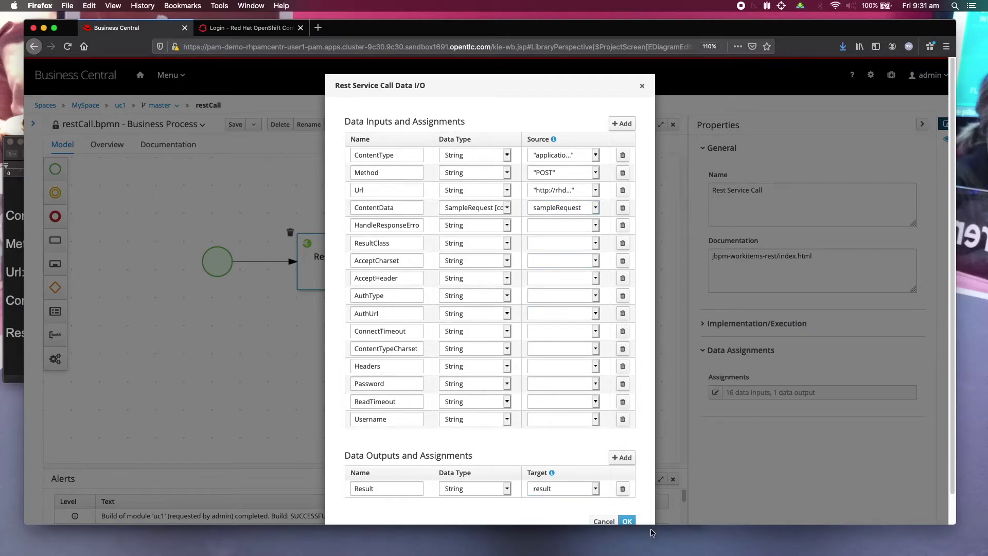
pyautogui.click(627, 521)
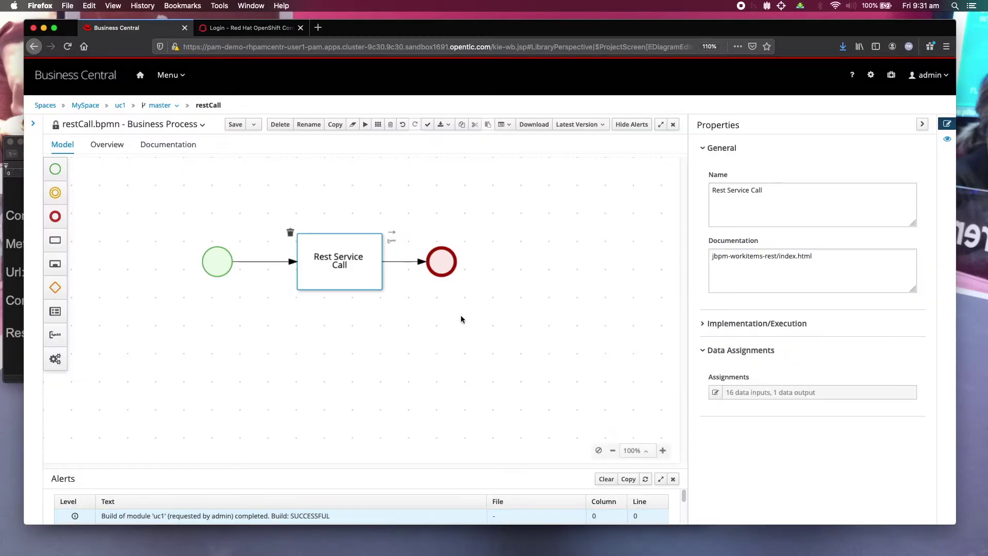
pyautogui.click(235, 126)
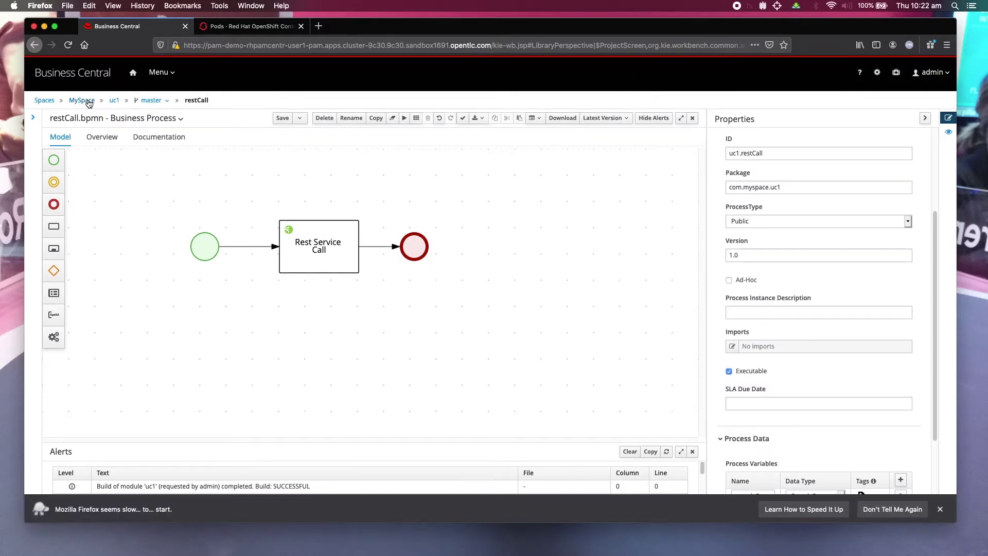
# Deploy the uc1 project from its asset list and open the execution servers overview to check the deployment.
pyautogui.click(115, 100)
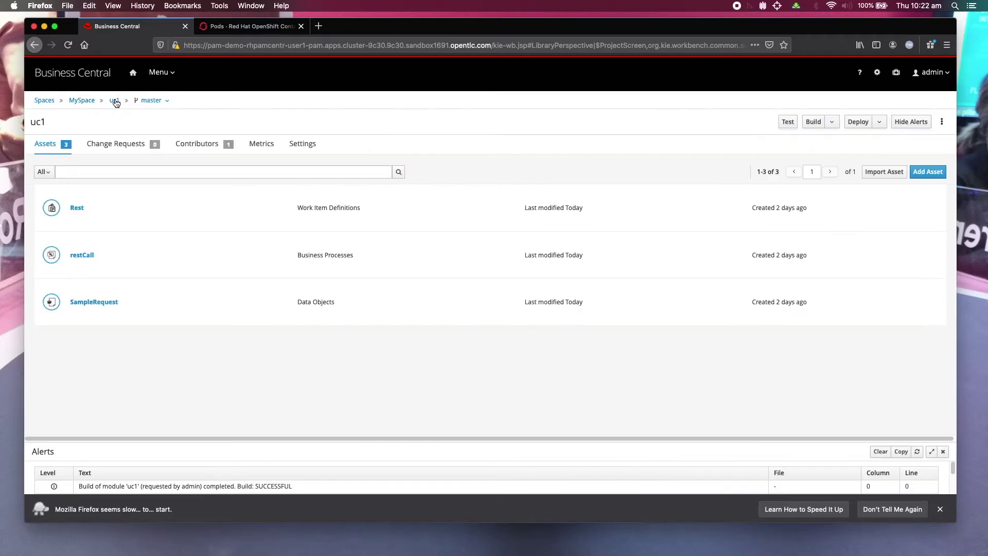
pyautogui.click(853, 127)
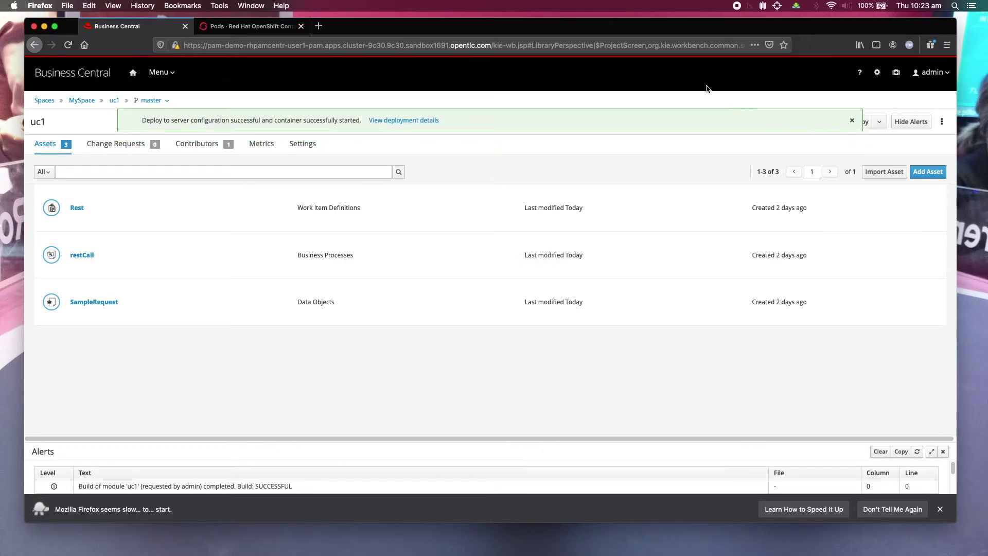
pyautogui.click(161, 73)
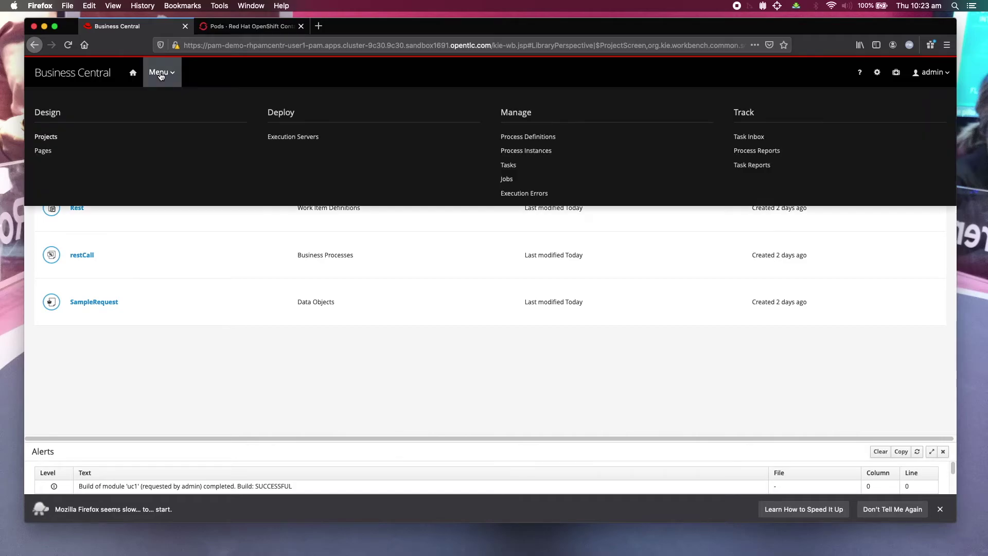
pyautogui.click(293, 137)
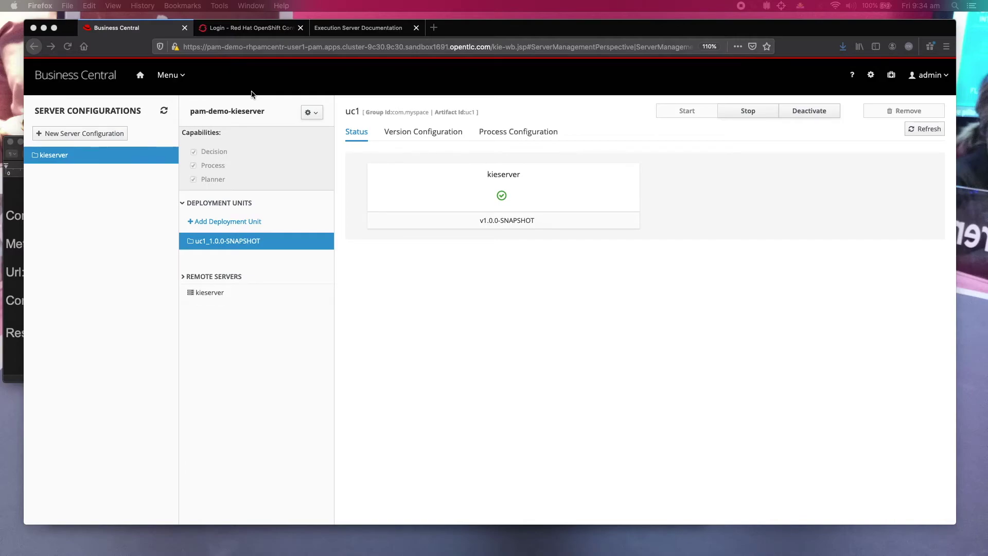
# Start a restCall instance from the process definitions, entering a person's full name as the SampleRequest name and leaving Result empty.
pyautogui.click(180, 80)
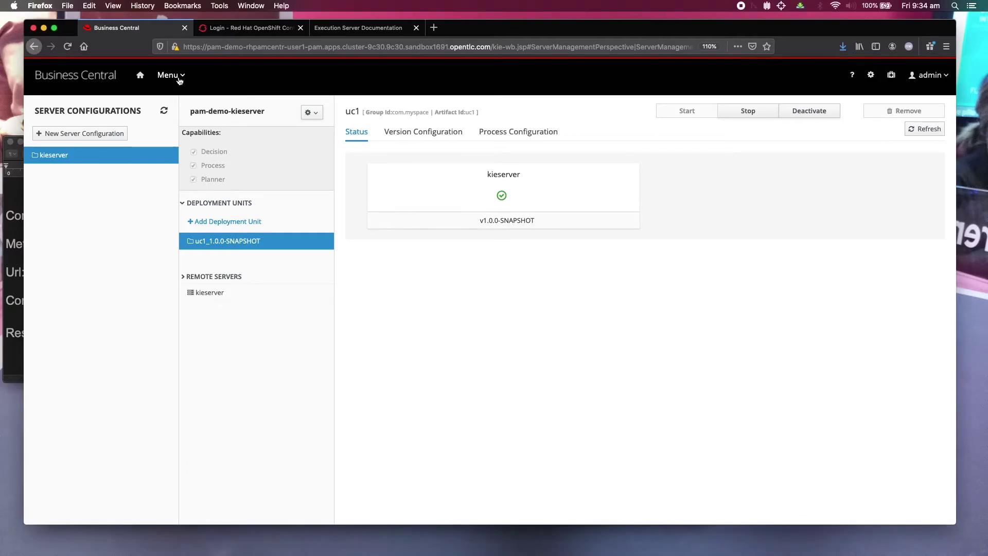
pyautogui.click(180, 80)
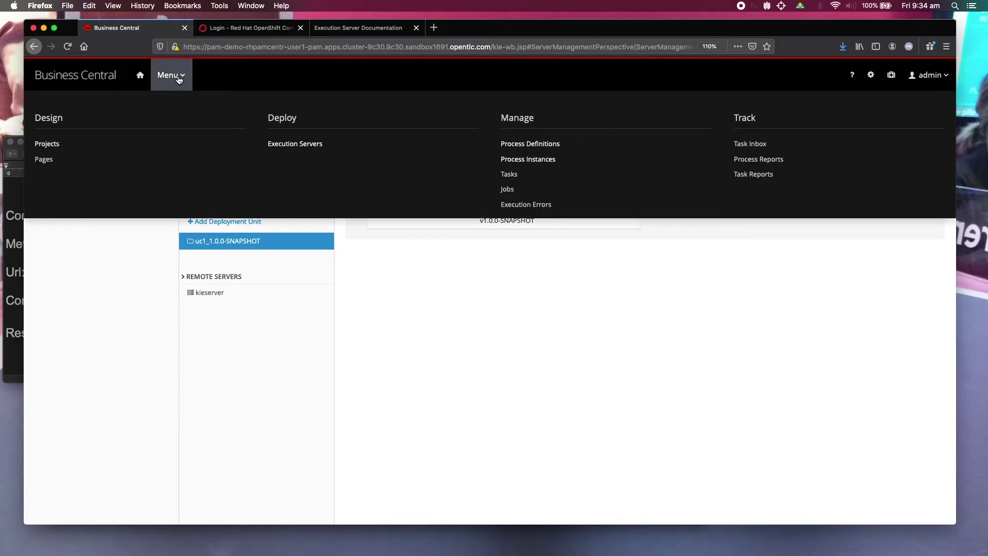
pyautogui.click(531, 145)
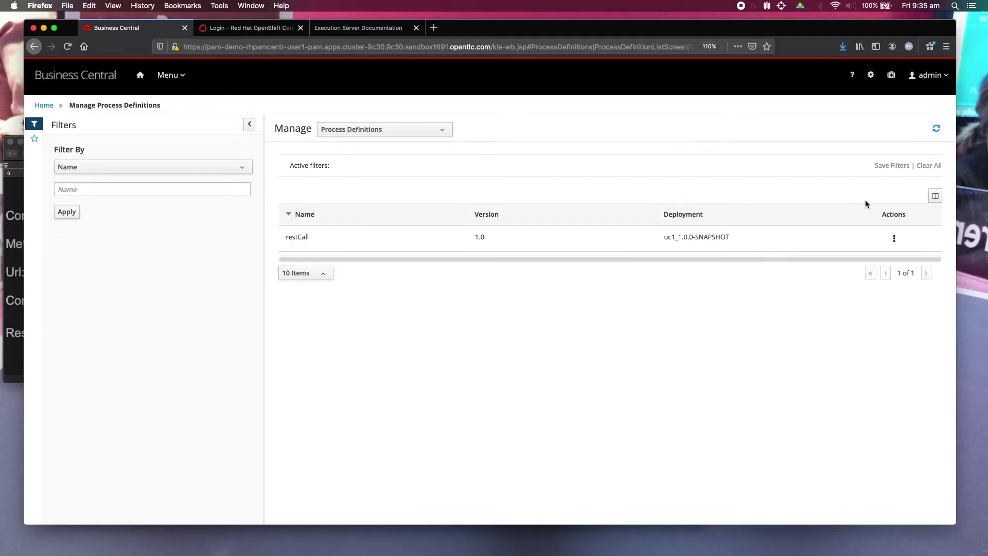
pyautogui.click(895, 240)
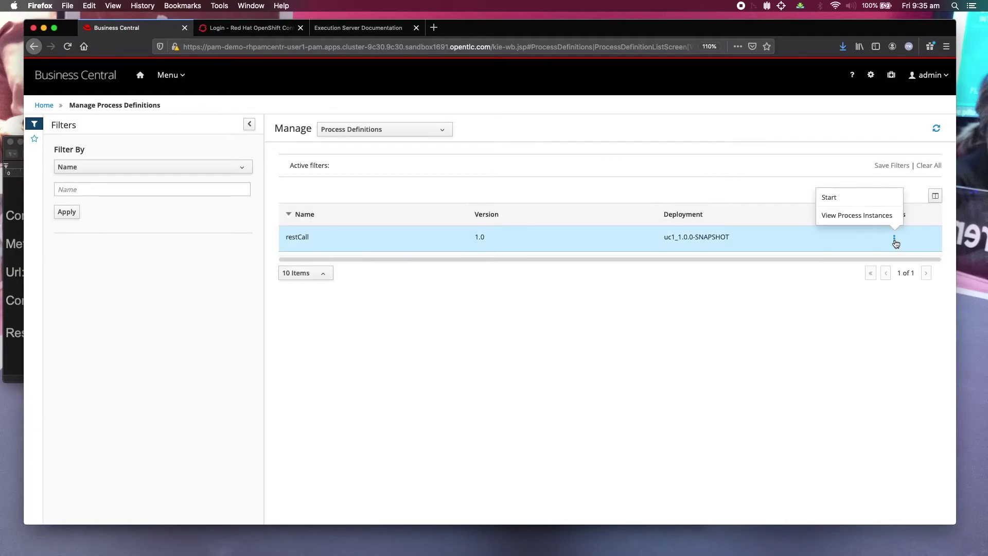
pyautogui.click(838, 199)
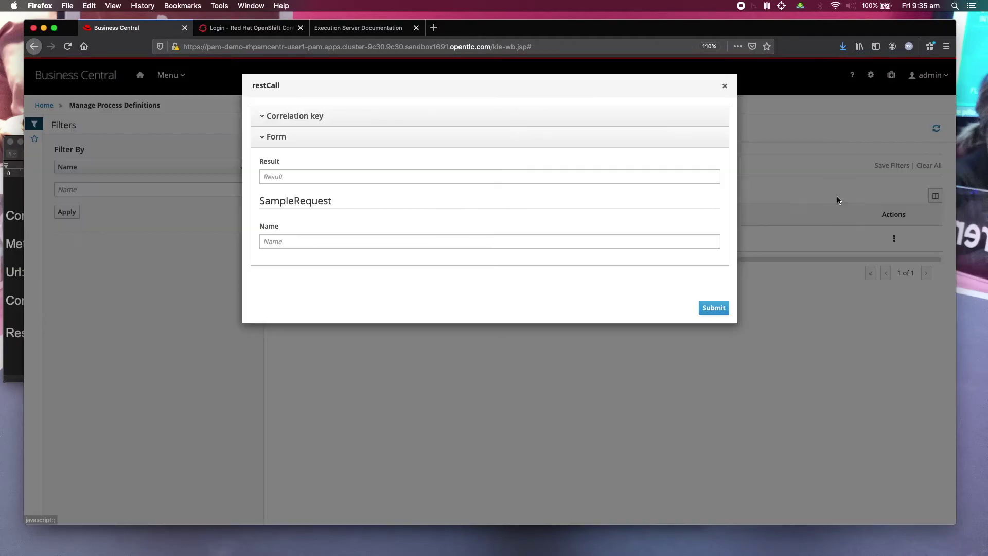
pyautogui.click(412, 243)
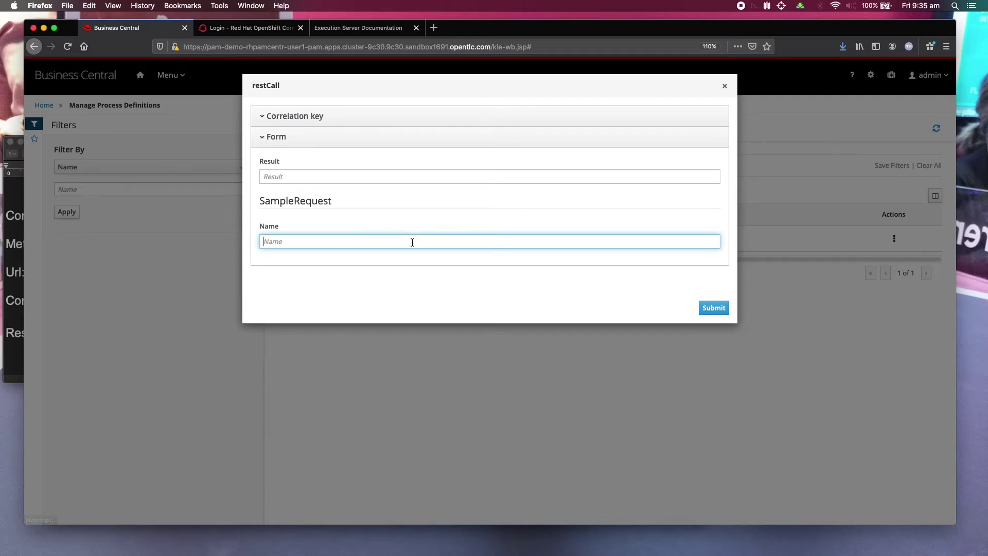
pyautogui.write('James Bond')
pyautogui.click(714, 309)
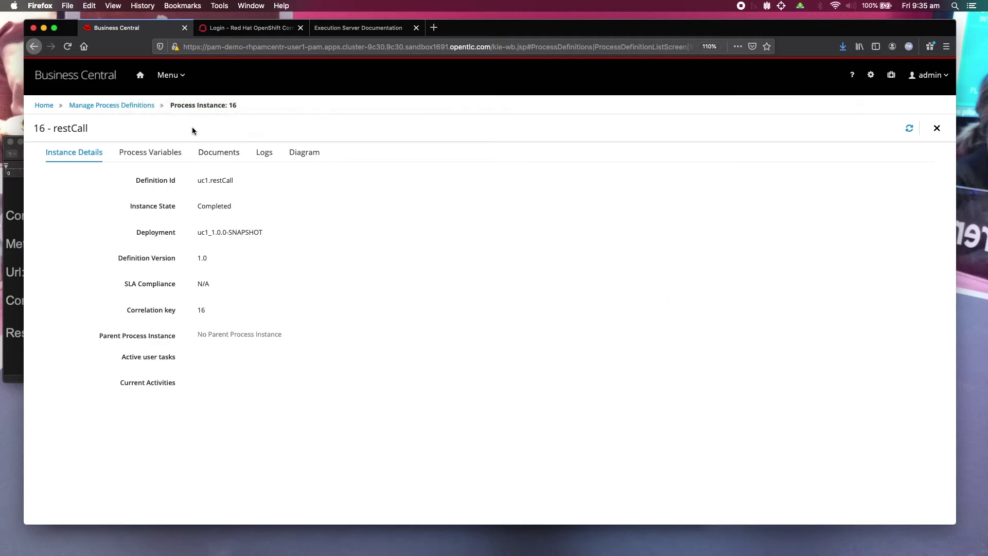
# Include completed process instances in the list and examine the newest restCall instance's diagram and process variables.
pyautogui.click(169, 77)
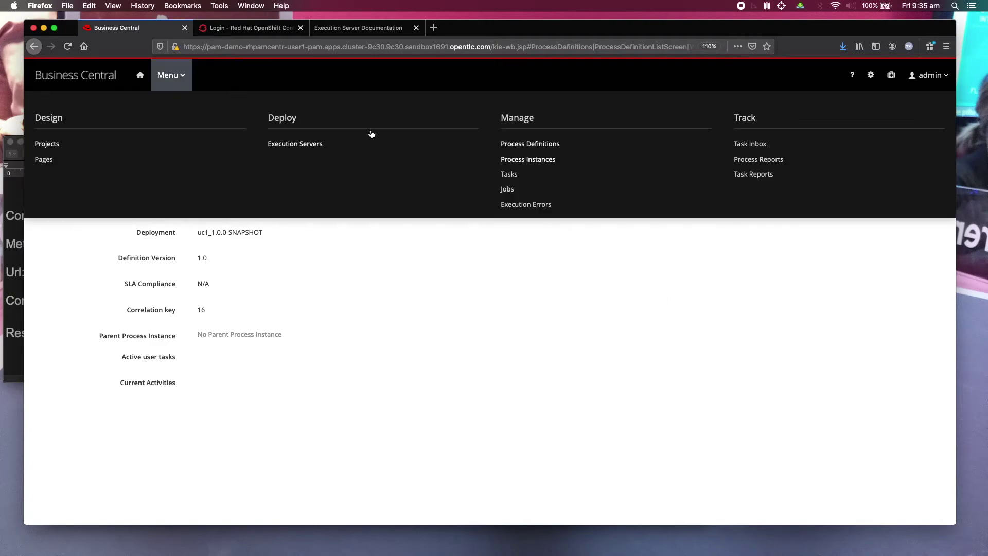
pyautogui.click(530, 160)
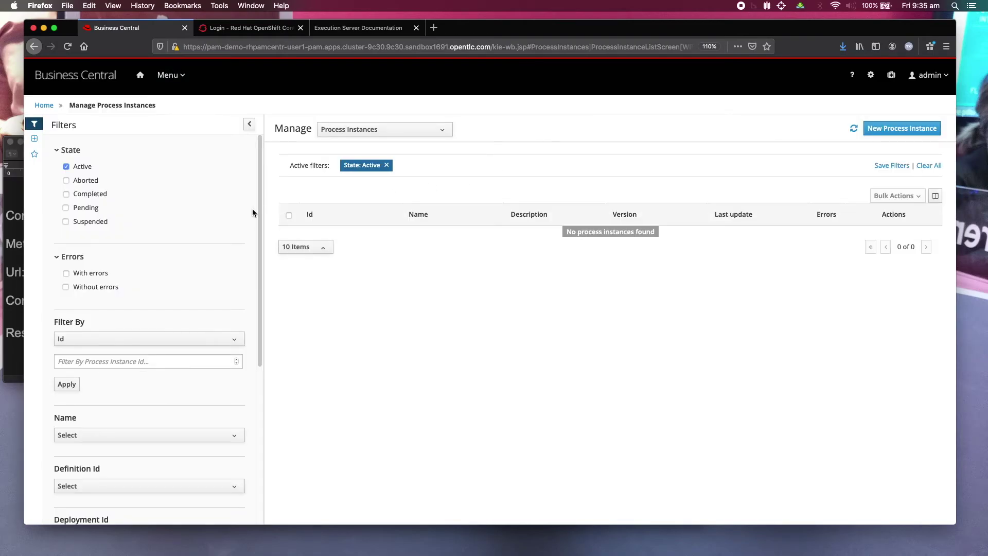
pyautogui.click(66, 194)
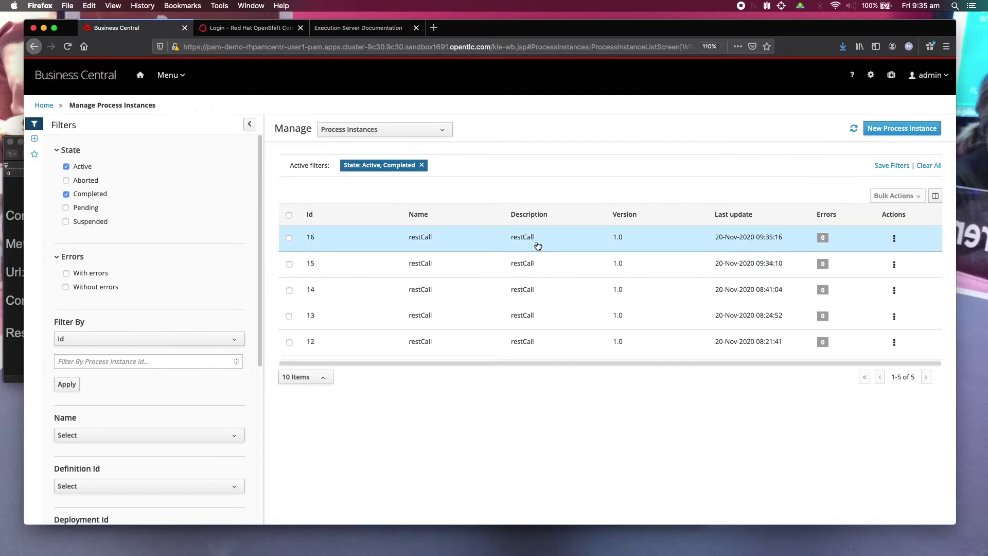
pyautogui.click(538, 246)
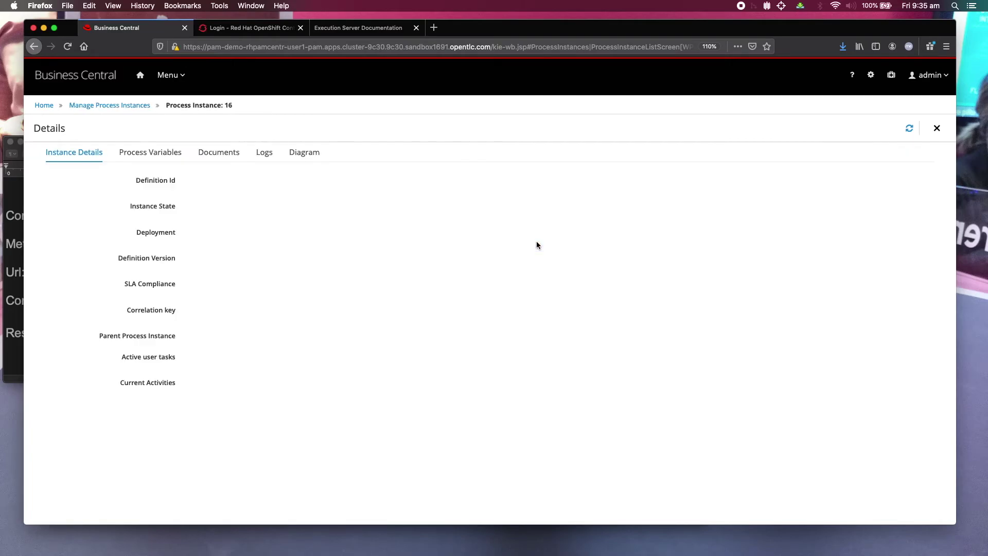
pyautogui.click(312, 155)
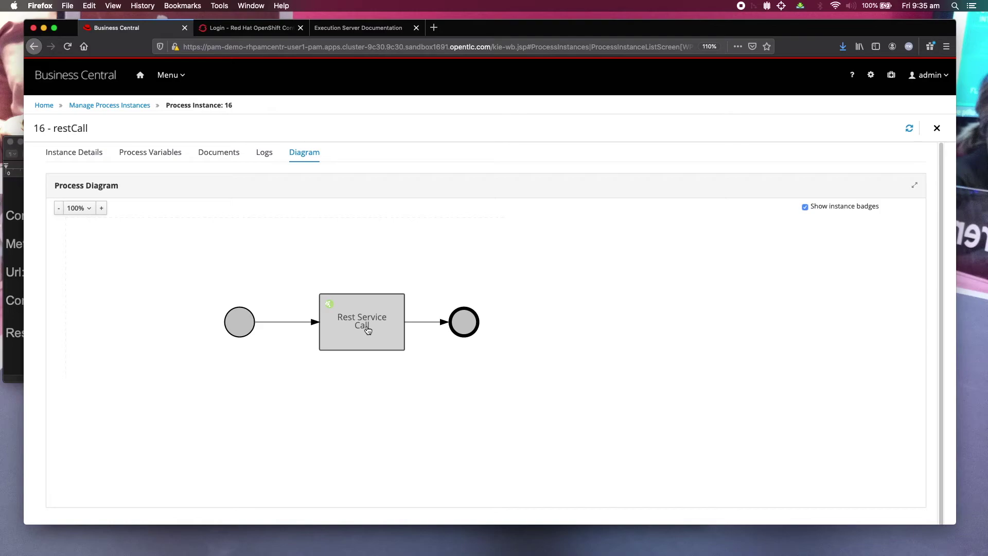
pyautogui.click(155, 158)
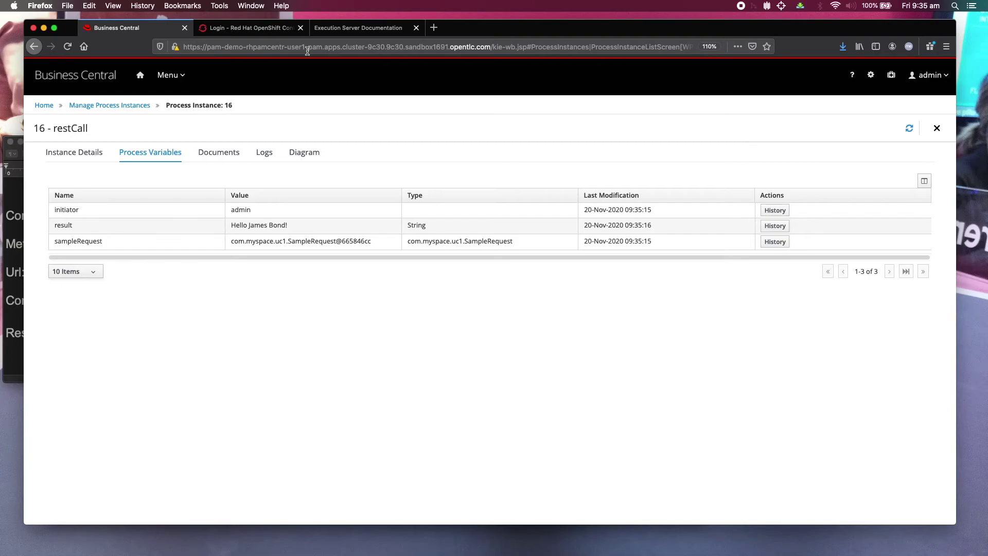
# Switch to the Execution Server Documentation and review the parameters and JSON body of the POST request that starts a process instance.
pyautogui.click(370, 30)
pyautogui.scroll(2, 389, 113)
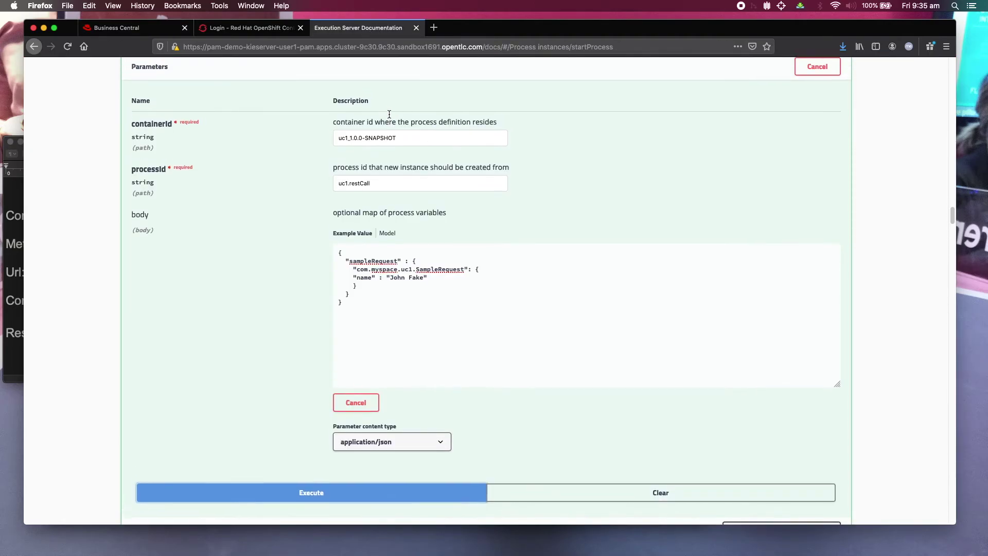
pyautogui.scroll(1, 368, 106)
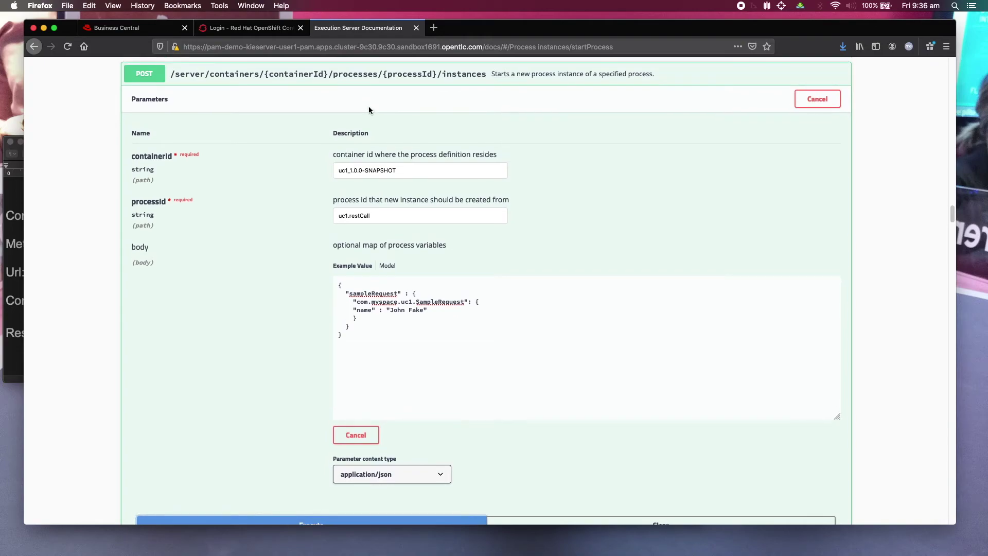
pyautogui.scroll(-2, 369, 106)
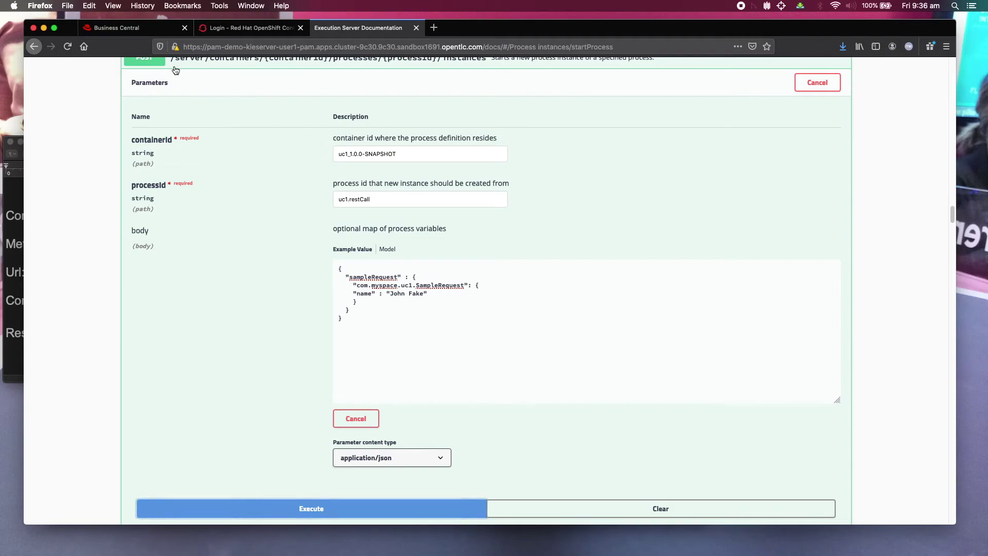
# Look up the uc1 deployment unit's name in Business Central's execution servers and compare it with the request's containerId.
pyautogui.click(144, 28)
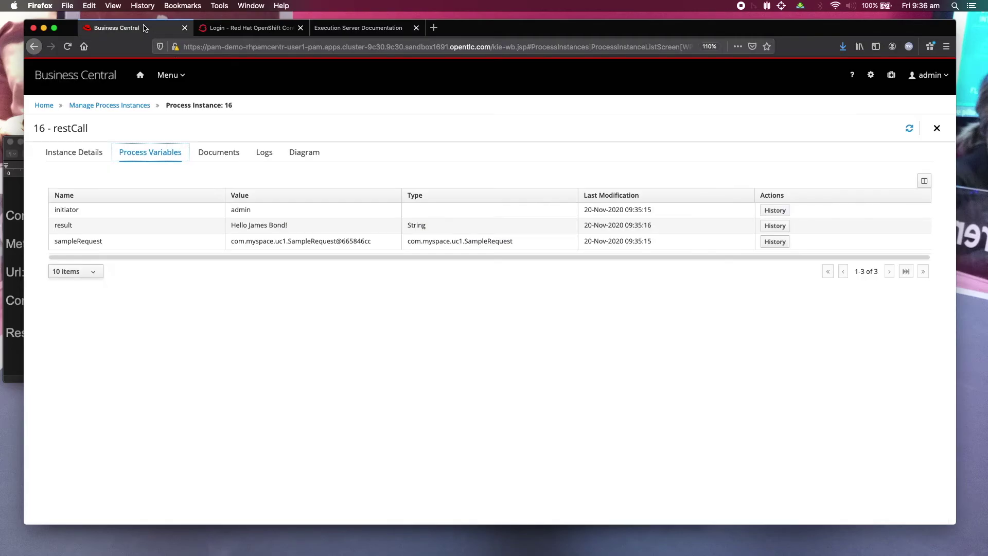
pyautogui.click(176, 77)
pyautogui.click(291, 144)
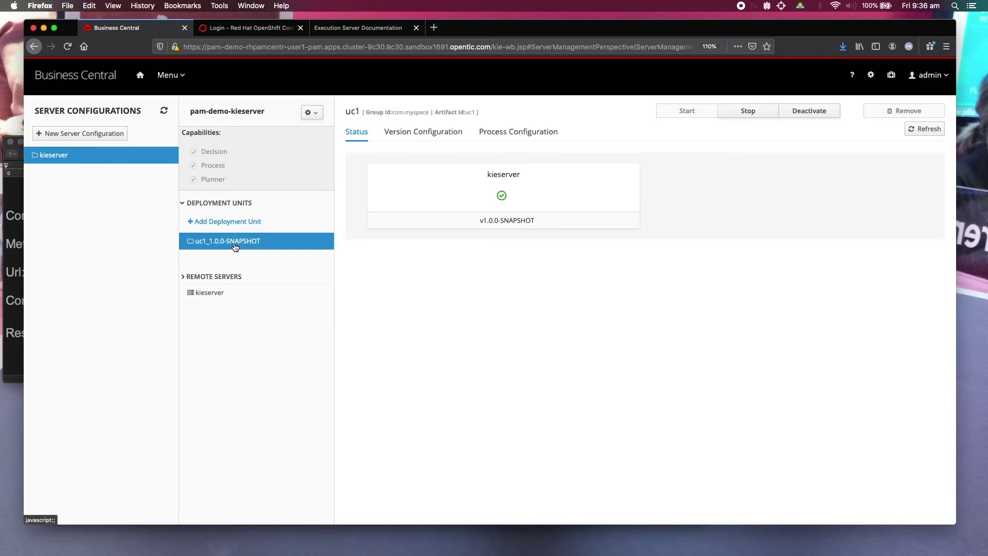
pyautogui.click(330, 32)
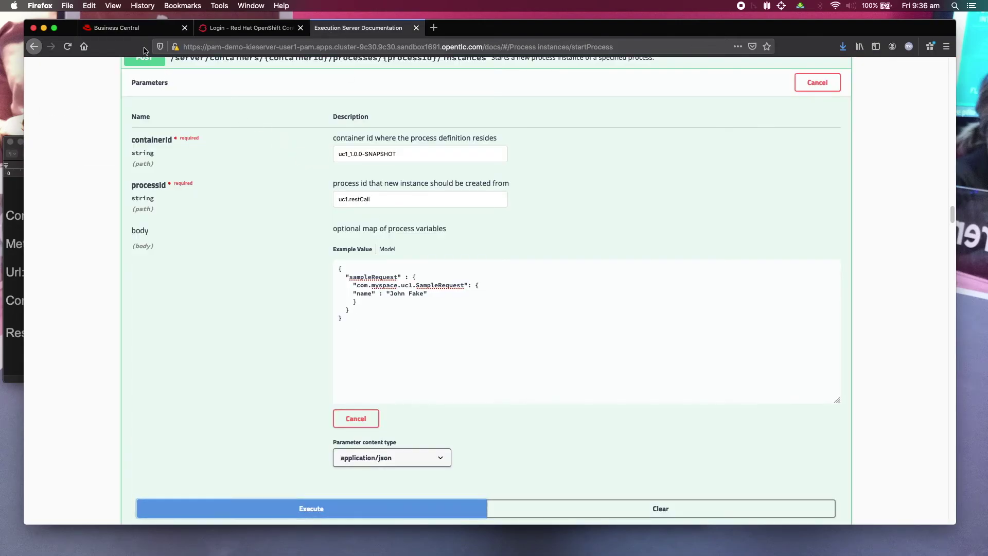
# Open the restCall process from the uc1 project, highlight its ID, and return to the API documentation to compare it with processId.
pyautogui.click(134, 30)
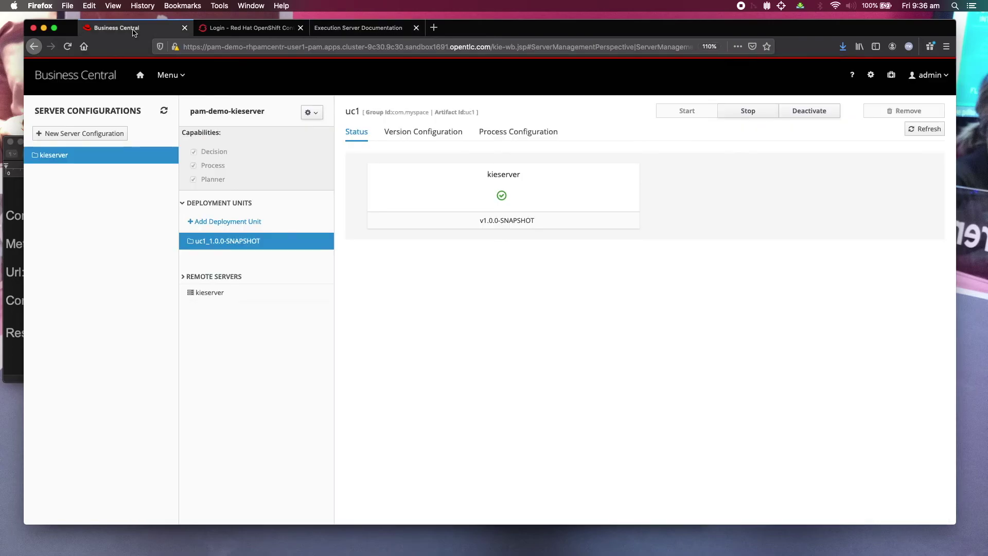
pyautogui.click(169, 76)
pyautogui.click(47, 144)
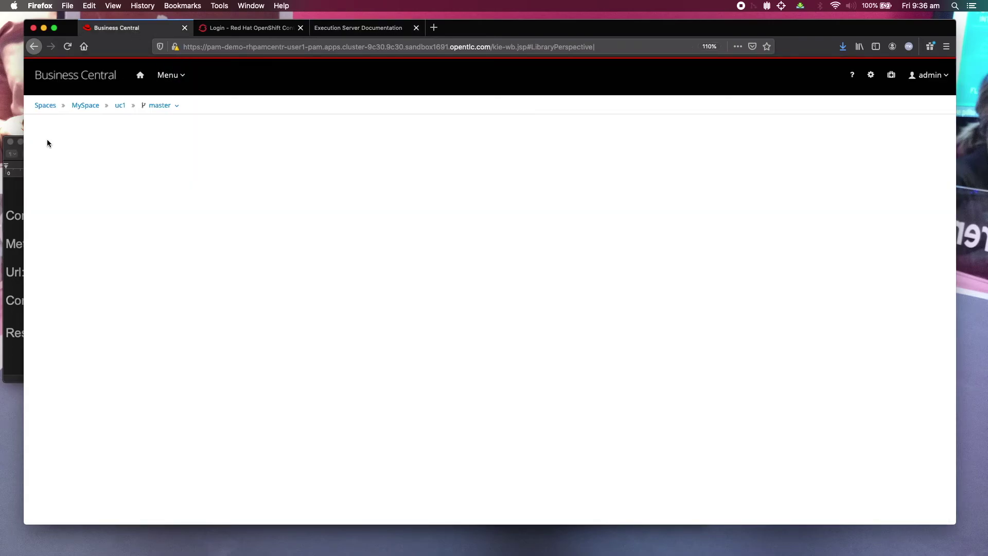
pyautogui.click(113, 238)
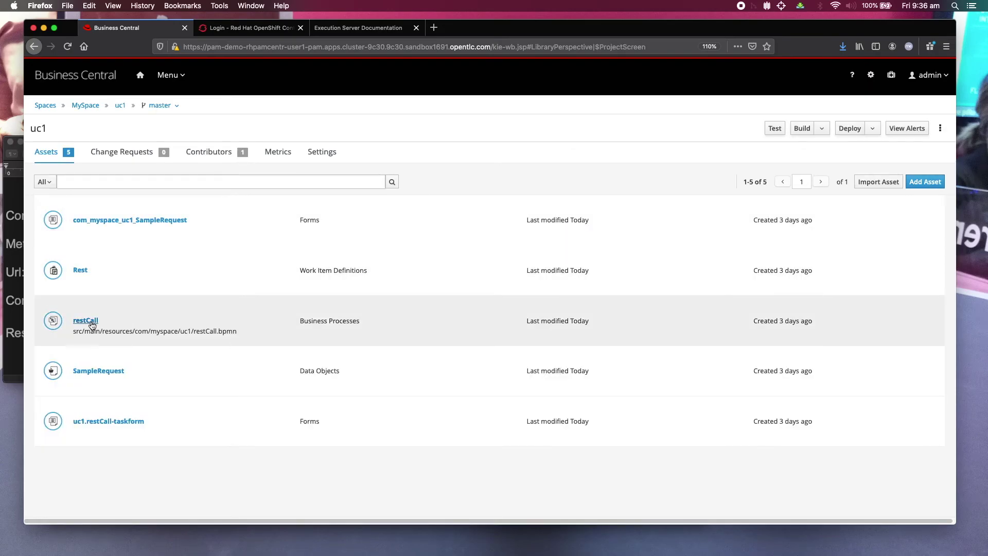
pyautogui.click(86, 321)
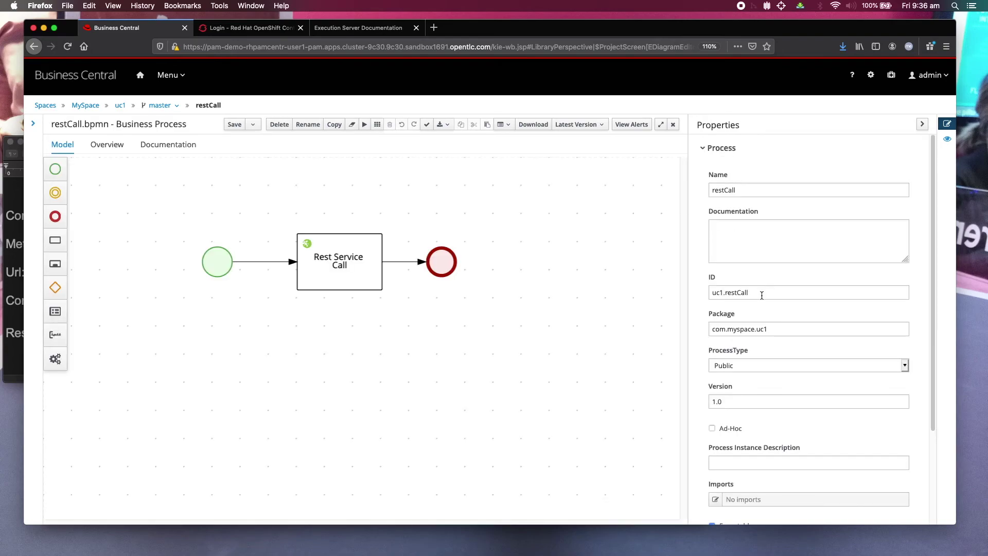
pyautogui.tripleClick(759, 292)
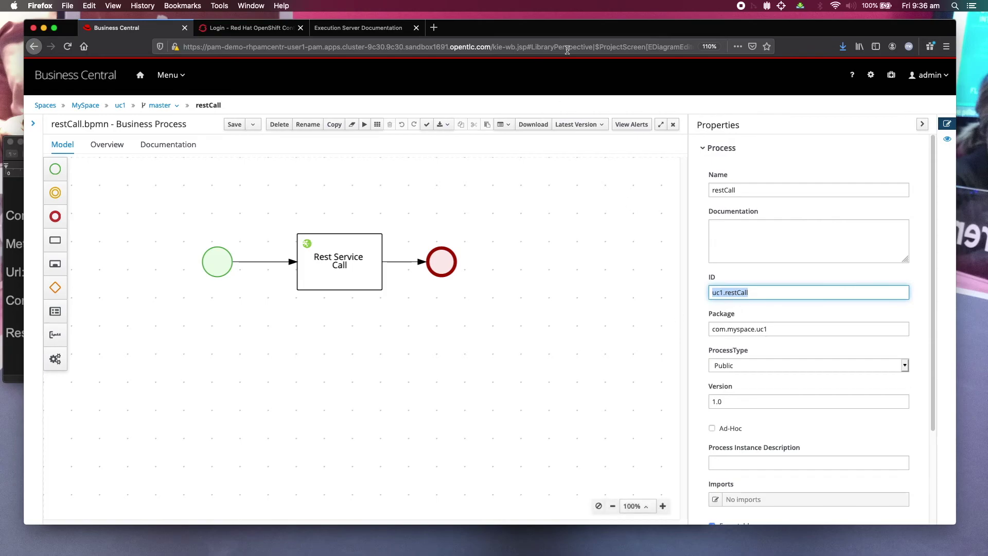
pyautogui.click(382, 26)
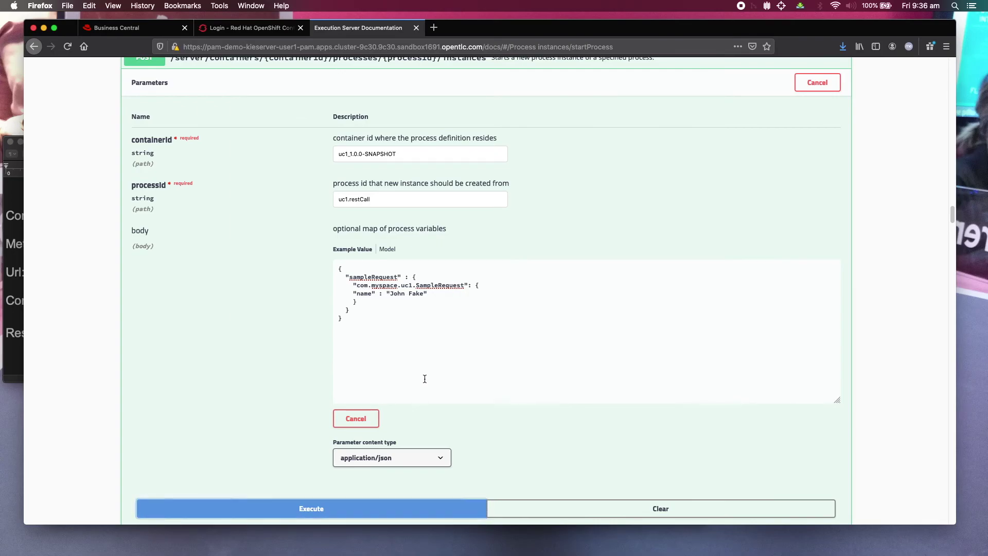
# Execute the start-process POST request for container uc1_1.0.0-SNAPSHOT and process uc1.restCall with the sampleRequest JSON body.
pyautogui.scroll(-2, 419, 397)
pyautogui.click(397, 507)
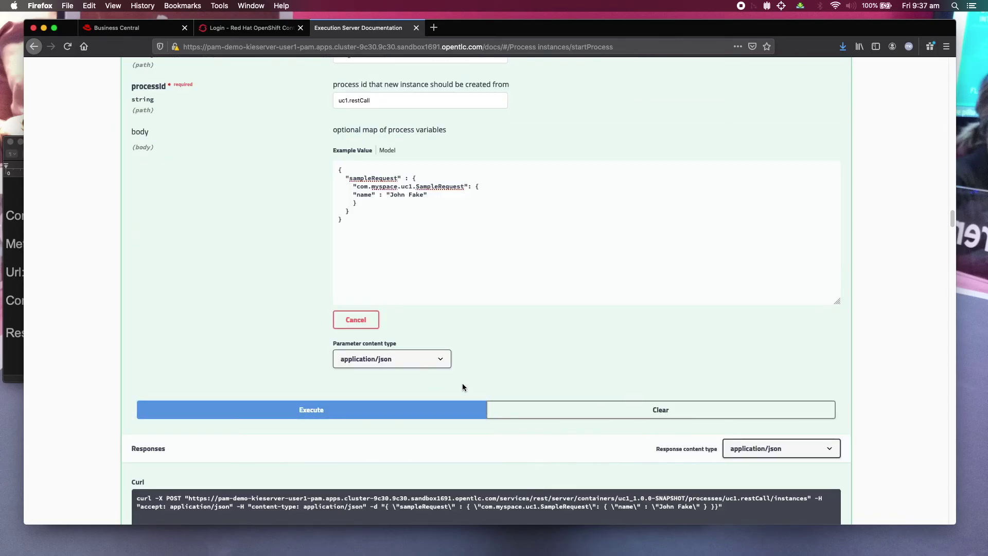
pyautogui.scroll(-1, 474, 385)
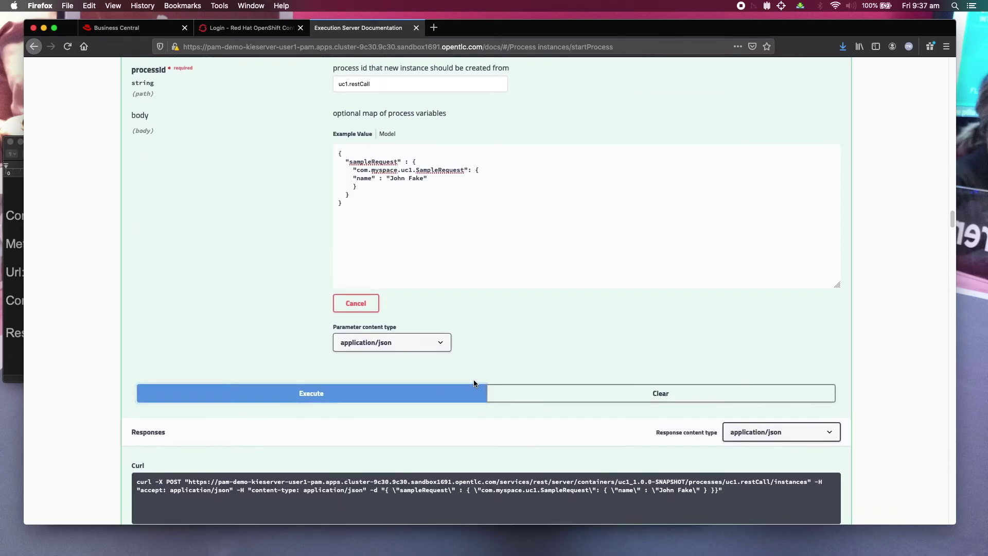
pyautogui.click(390, 397)
pyautogui.click(391, 396)
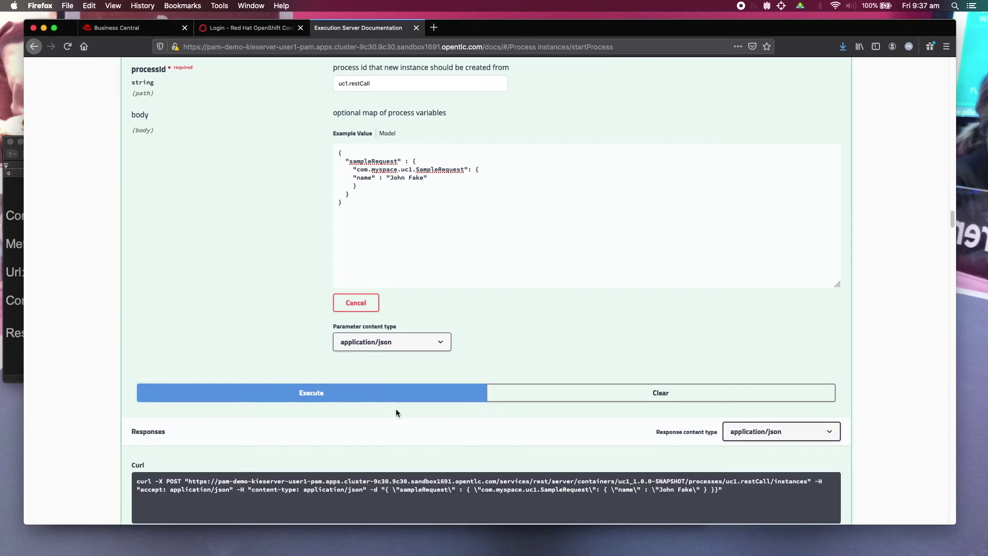
# Review the start-process server response, and switch to Business Central to list the process instances with completed ones included.
pyautogui.scroll(-5, 396, 409)
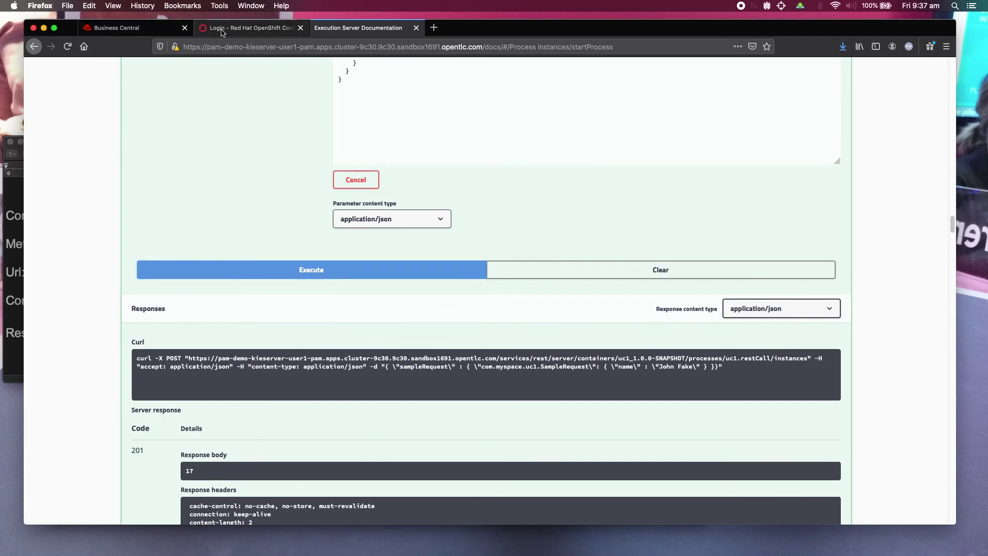
pyautogui.click(155, 32)
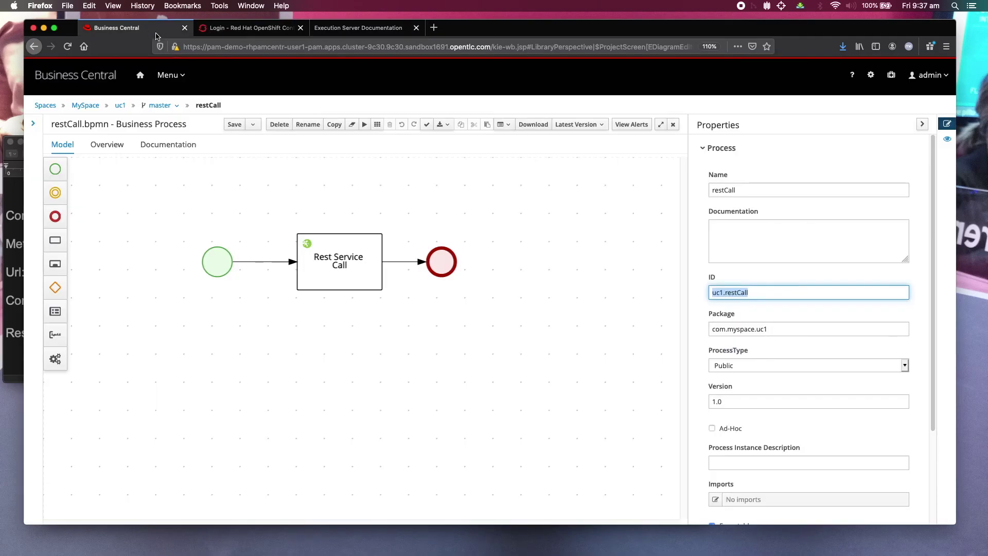
pyautogui.click(167, 77)
pyautogui.click(516, 158)
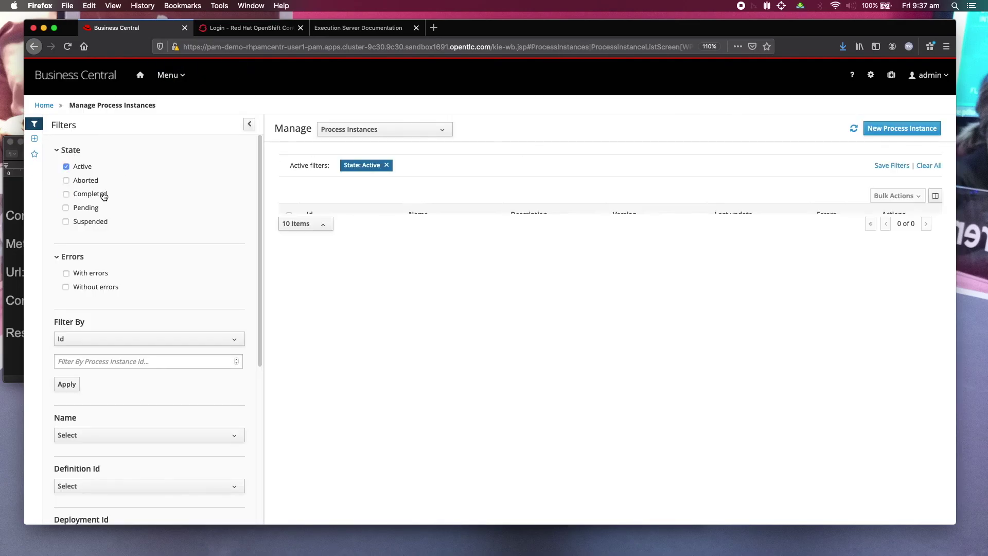
pyautogui.click(89, 197)
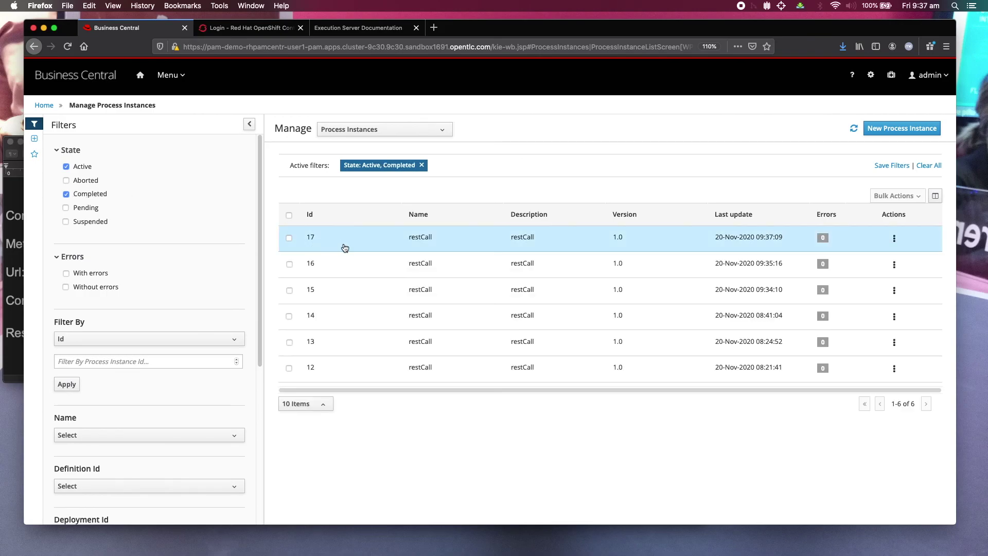
# Open restCall process instance 17 and examine its process diagram and process variables.
pyautogui.click(368, 240)
pyautogui.click(296, 154)
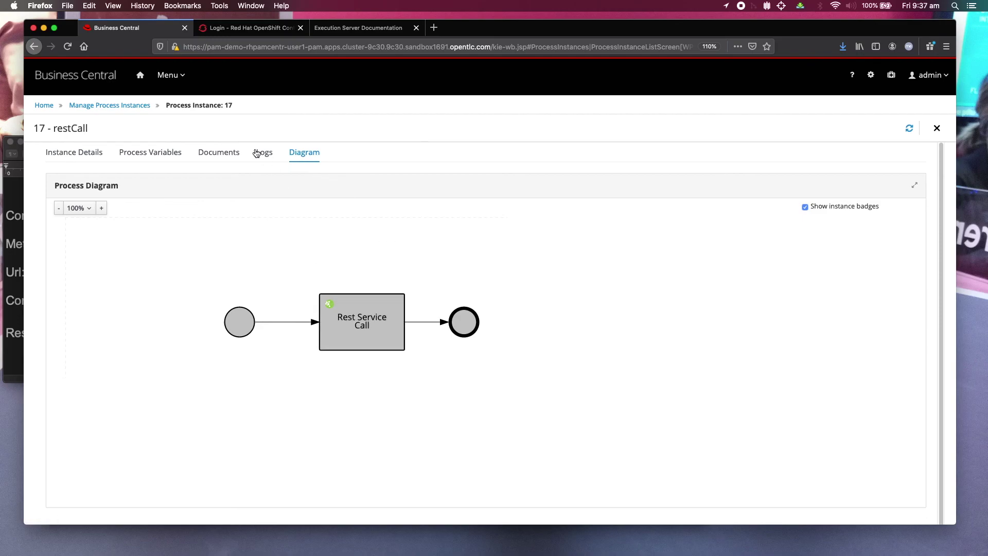
pyautogui.click(161, 154)
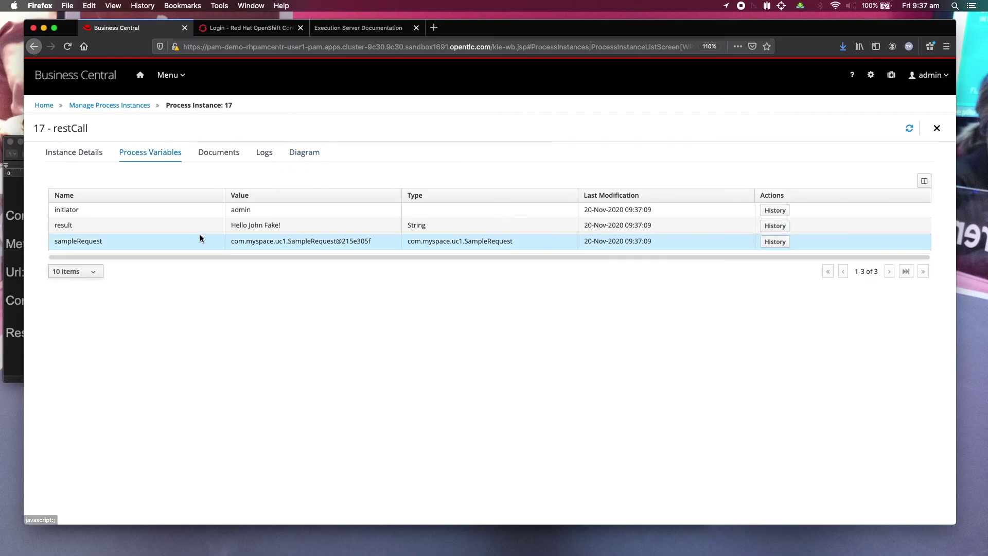